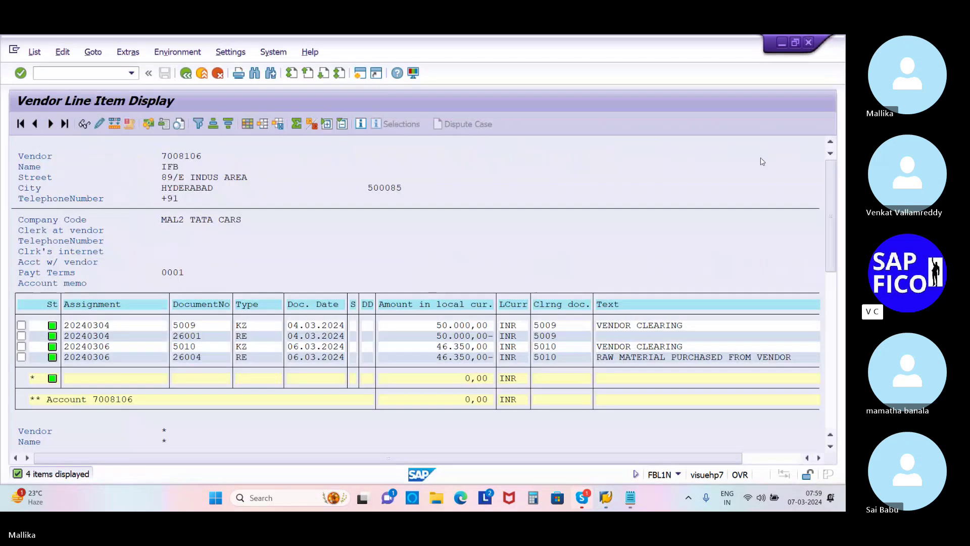
Switch to the open incoming invoice entry for company code MAL2 and close that session.
mouse_move(606, 498)
click(643, 468)
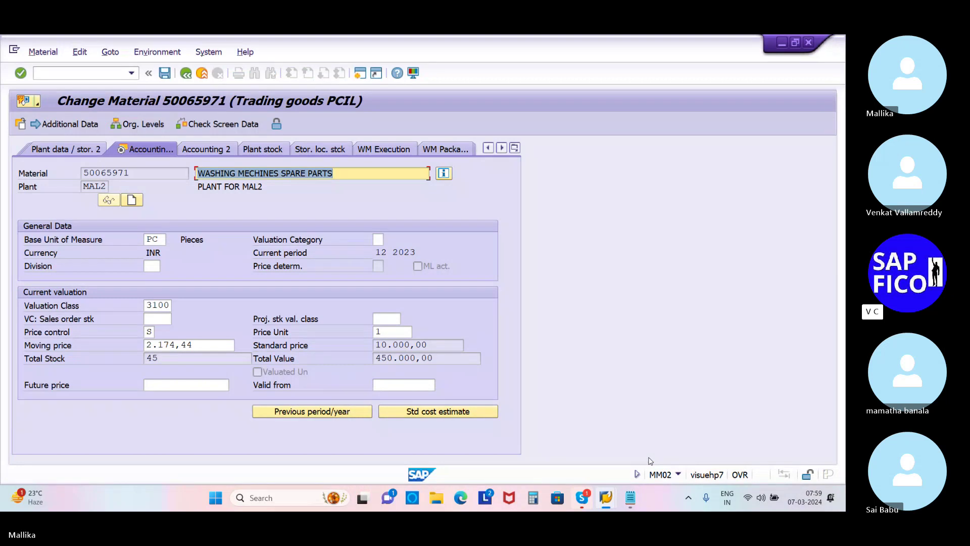
mouse_move(611, 484)
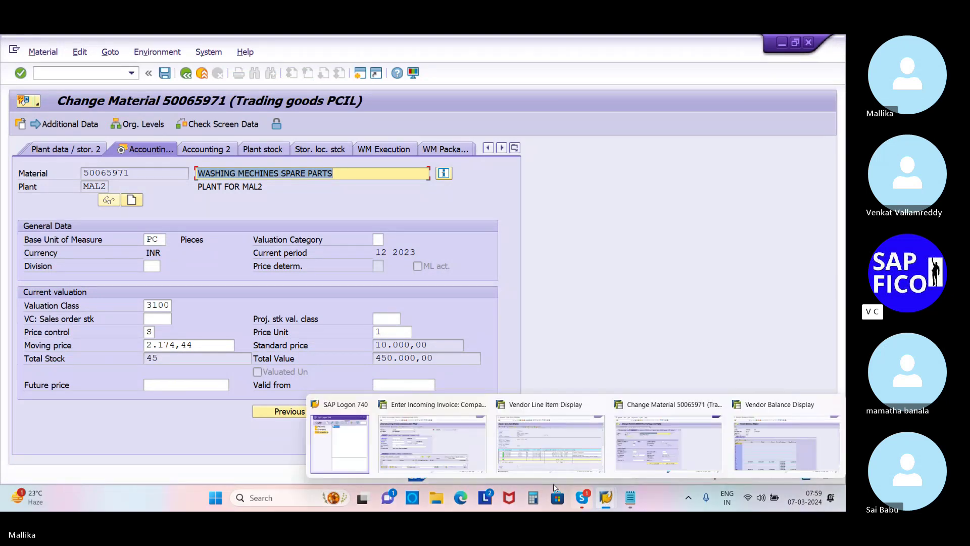
click(461, 457)
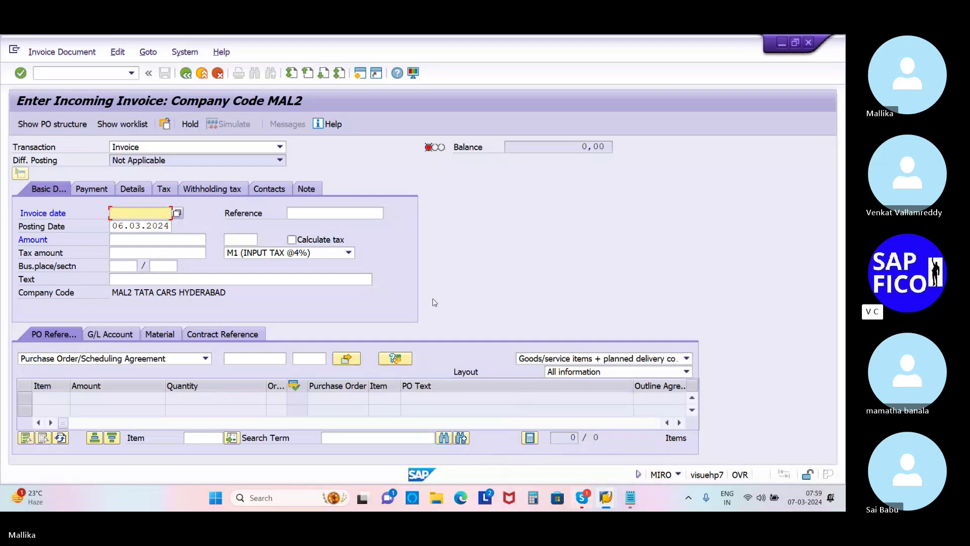
click(809, 43)
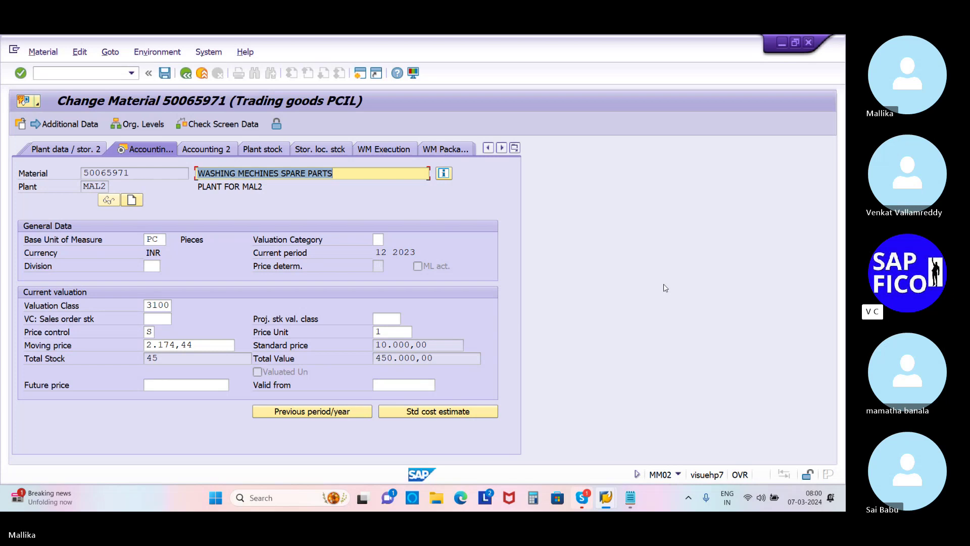
Switch to the Notepad notes and add the heading "SENARIO:" at the end, with an indented line below it.
click(630, 498)
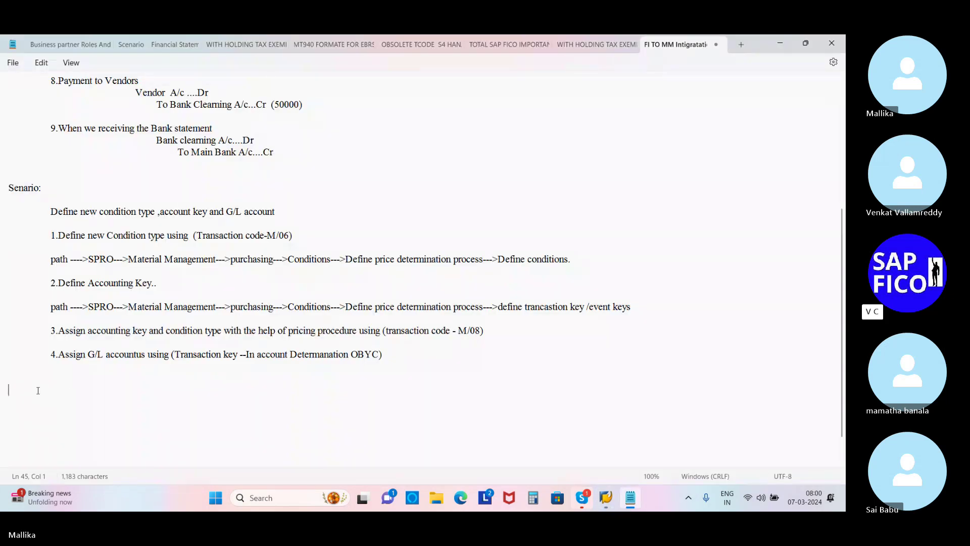
text(SENARIO:)
key(Return)
key(Return)
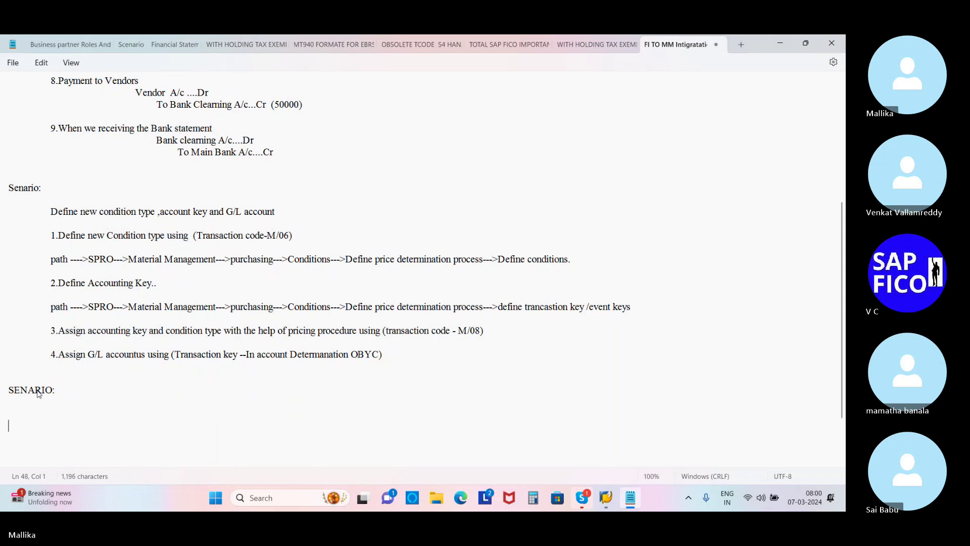
key(Tab)
key(Tab)
Replace the new heading with a copy of the earlier "Senario:" heading and add blank lines below it.
drag(41, 187, 0, 189)
key(ctrl+c)
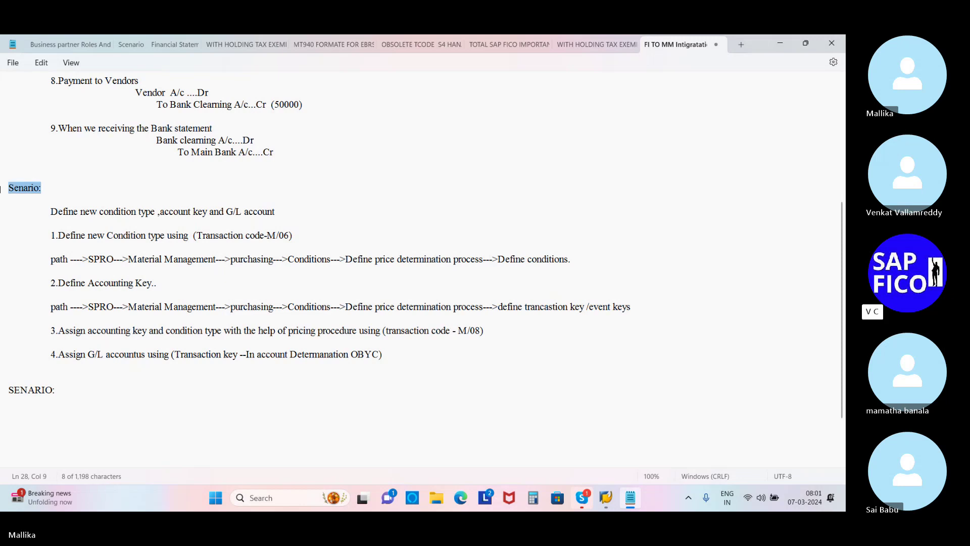
drag(60, 390, 1, 391)
key(ctrl+v)
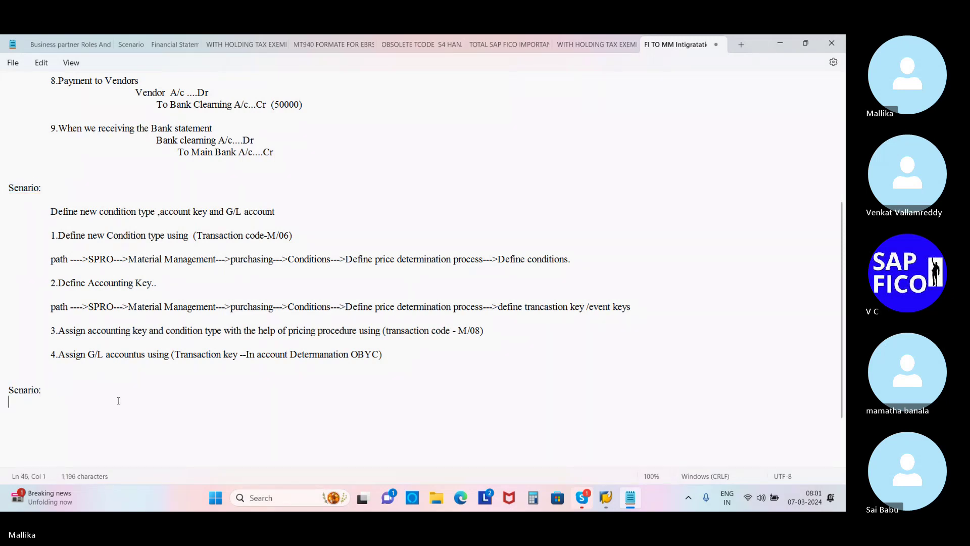
click(59, 392)
key(Return)
key(Return)
Switch to the SAP change material session, start transaction ME21N in it and close the help text.
click(604, 501)
click(642, 457)
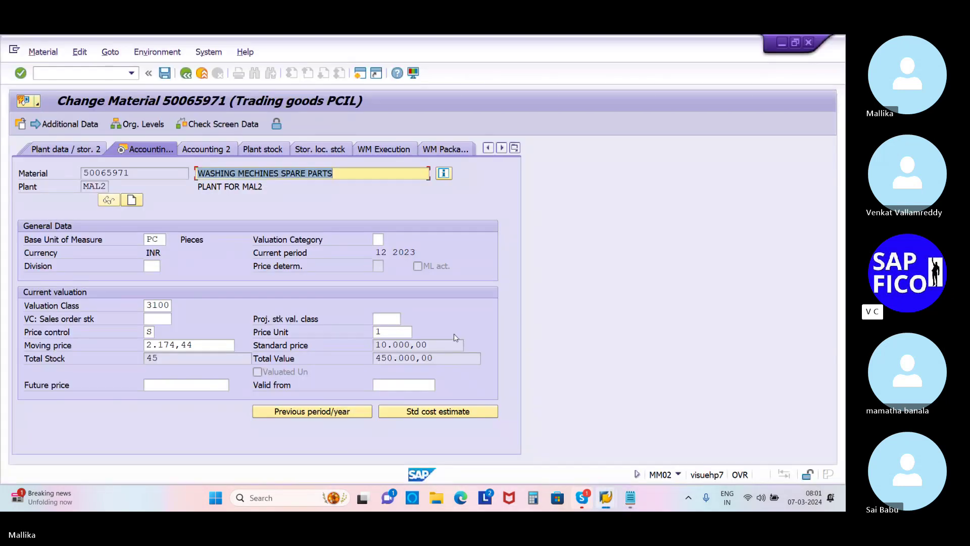
click(47, 78)
text(/n)
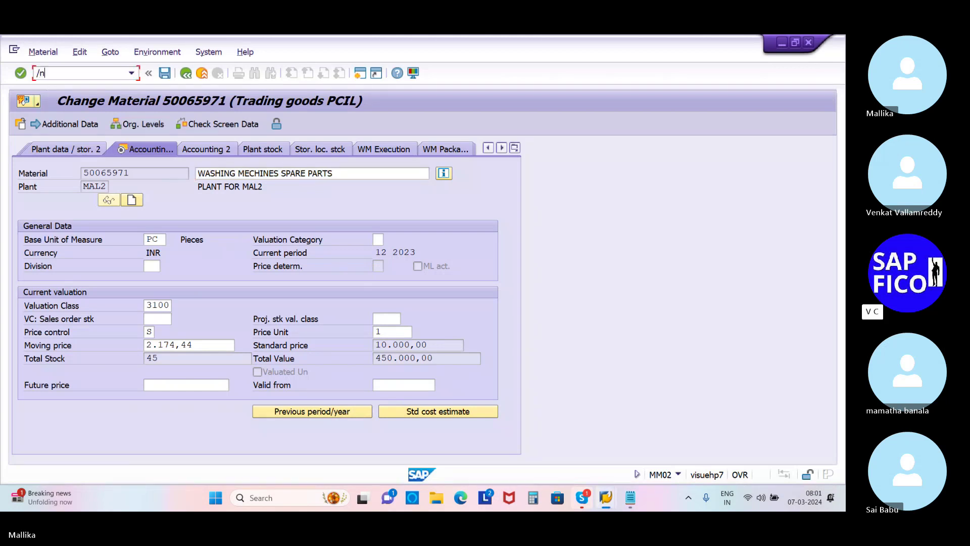
text(me21n)
key(Return)
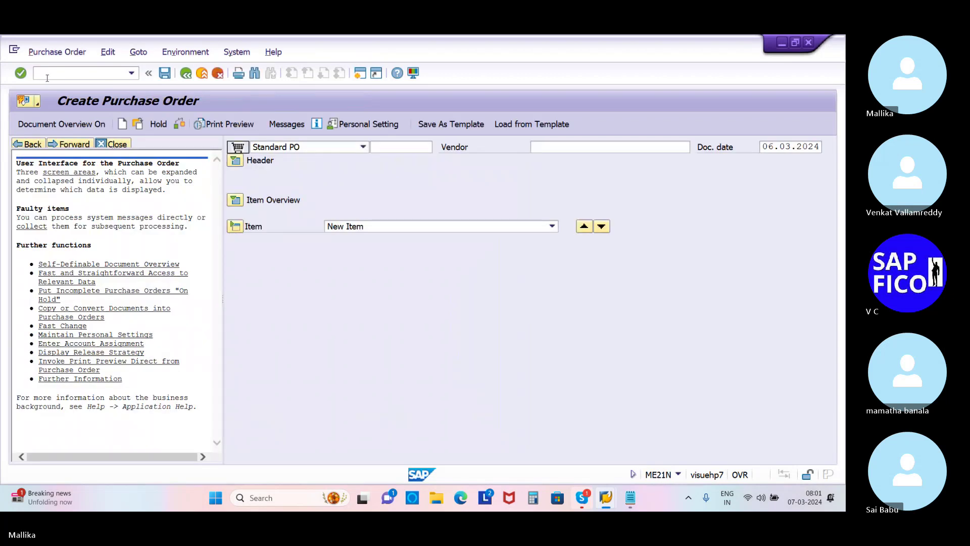
click(117, 144)
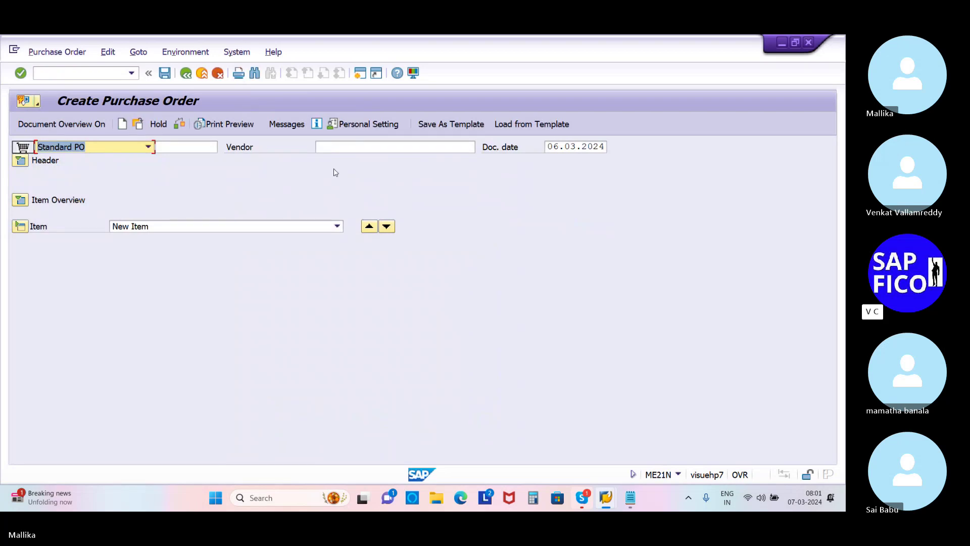
Set vendor IFB for the standard purchase order from the previously used entries.
click(337, 152)
click(337, 152)
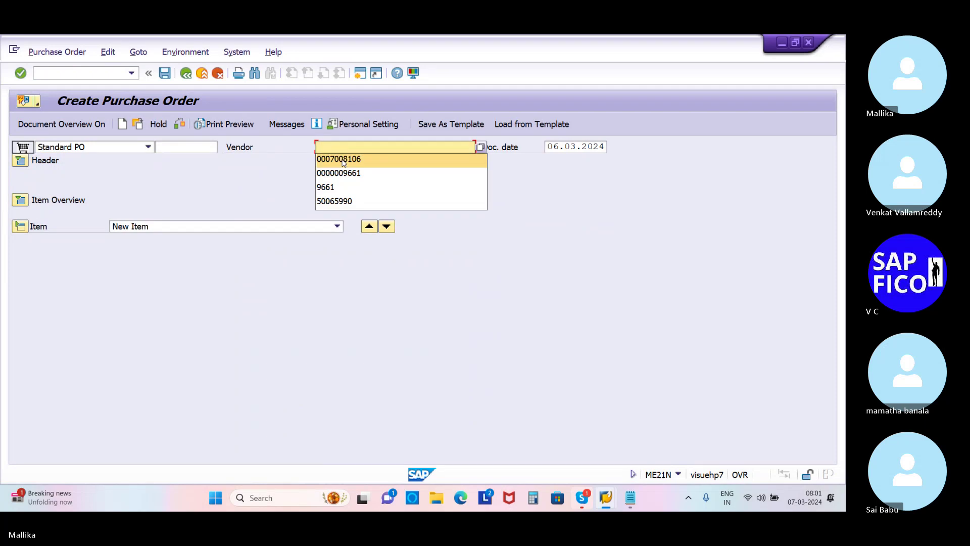
click(343, 160)
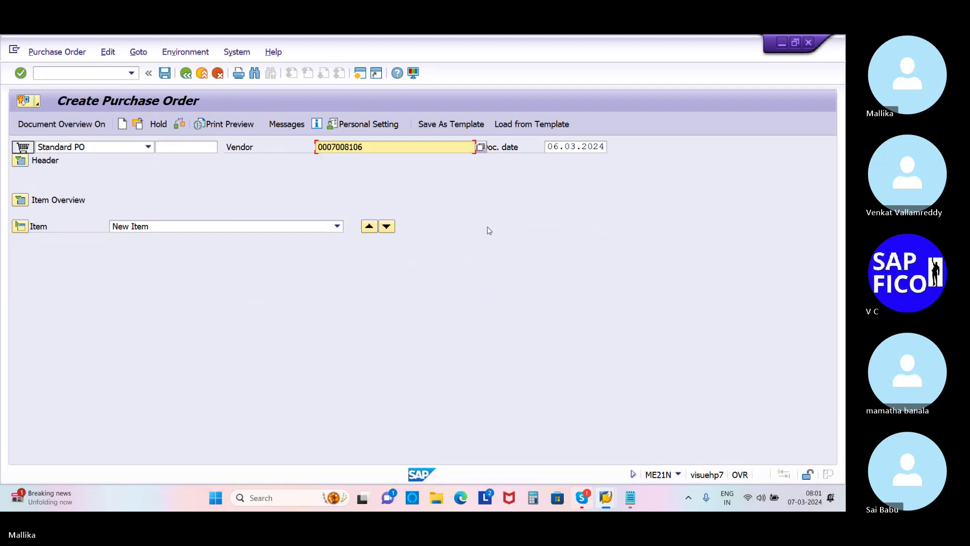
key(Return)
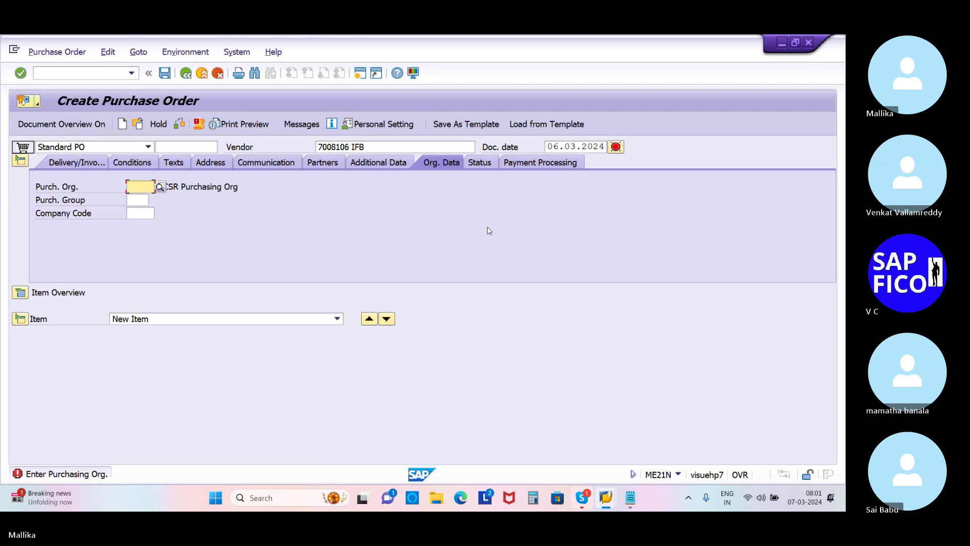
Fill in the organizational data with purchasing organization MALP, purchasing group MPG and company code MAL2.
click(148, 198)
click(142, 200)
click(148, 211)
click(141, 218)
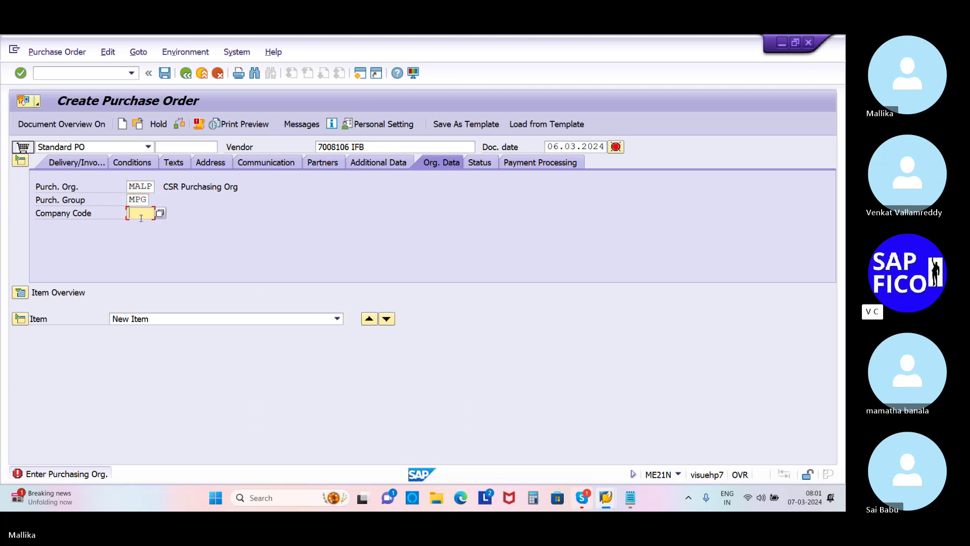
click(145, 226)
key(Return)
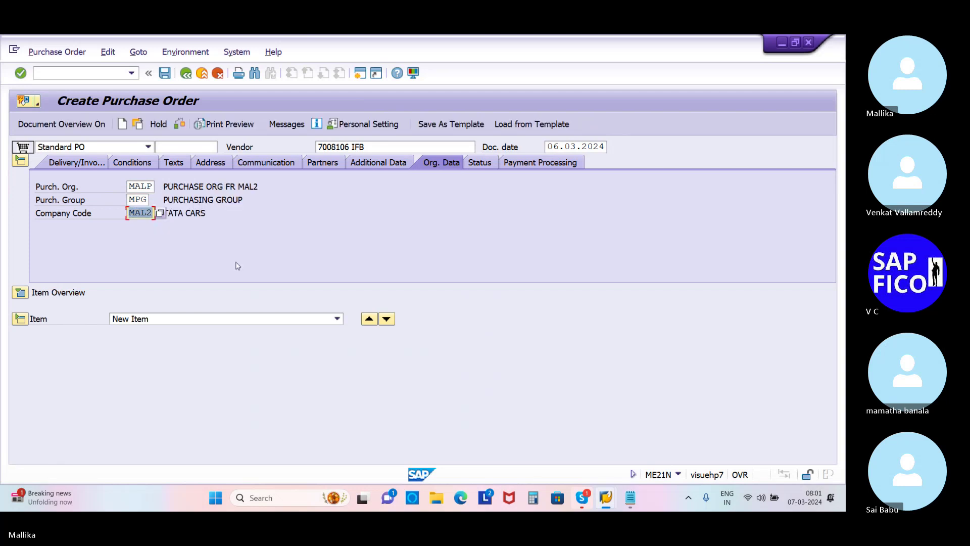
Expand the item overview and enter item 16 with material 50065971 and short text "WASHING MECHINE MATERIAL".
click(20, 292)
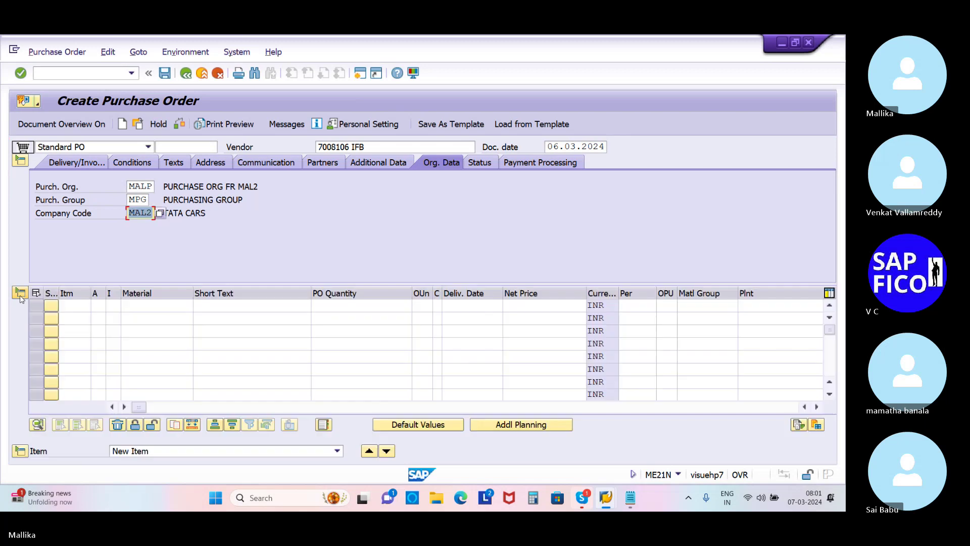
click(67, 302)
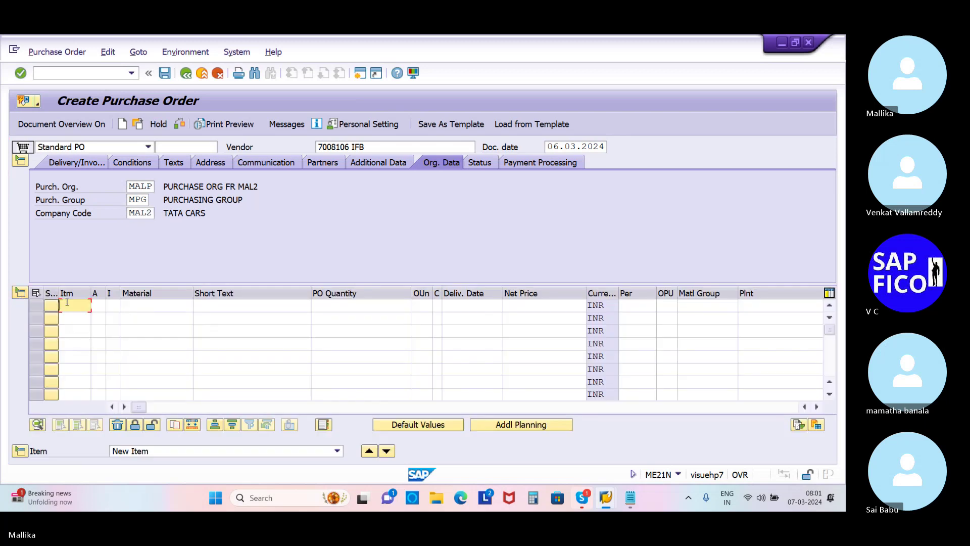
text(16)
click(129, 307)
click(144, 318)
click(225, 306)
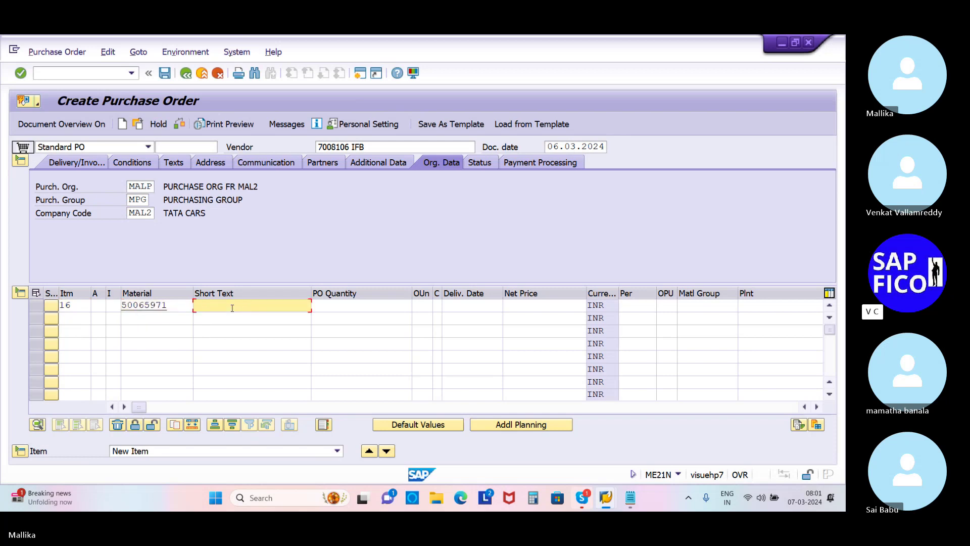
click(233, 318)
Give item 16 a quantity of 6, delivery date 07.03.2024 and a net price of 8000.
click(334, 305)
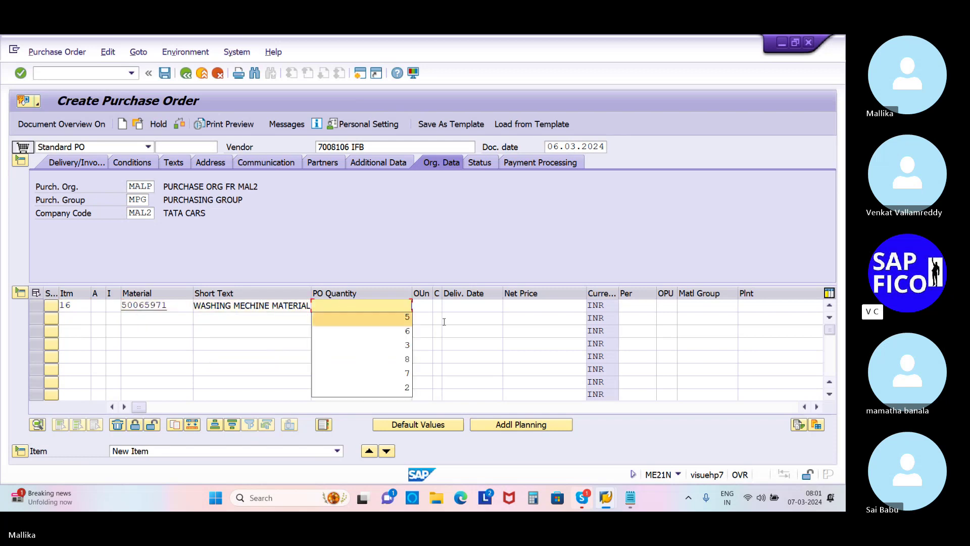
click(352, 305)
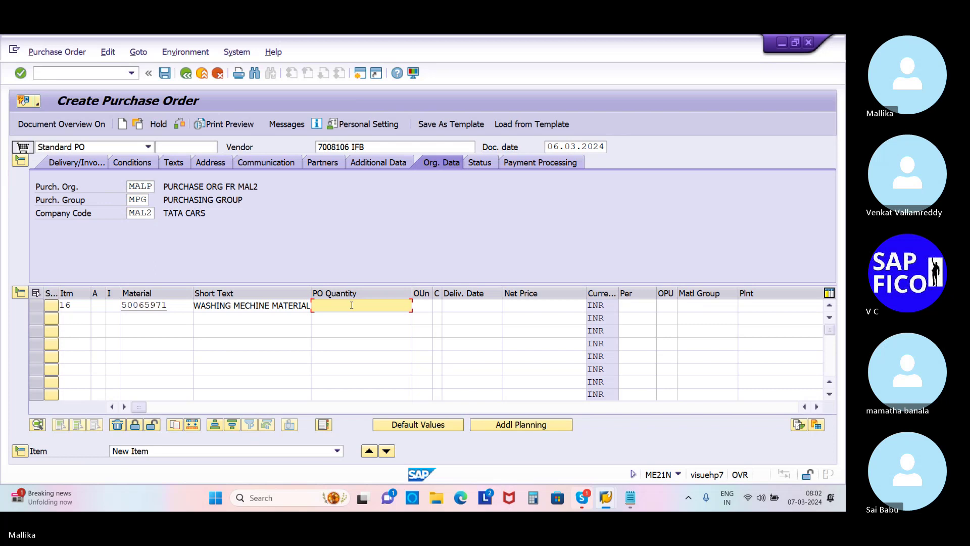
text(6)
click(456, 305)
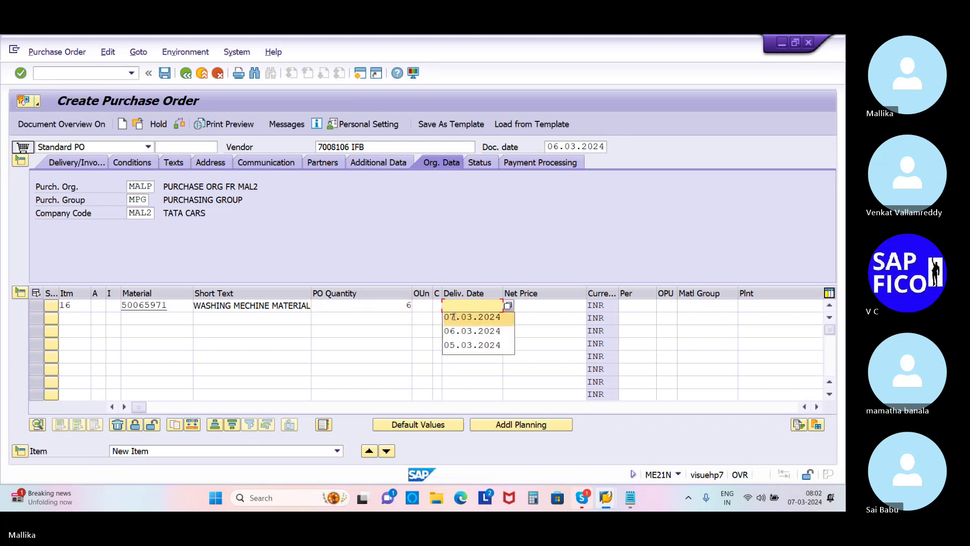
click(456, 319)
click(539, 304)
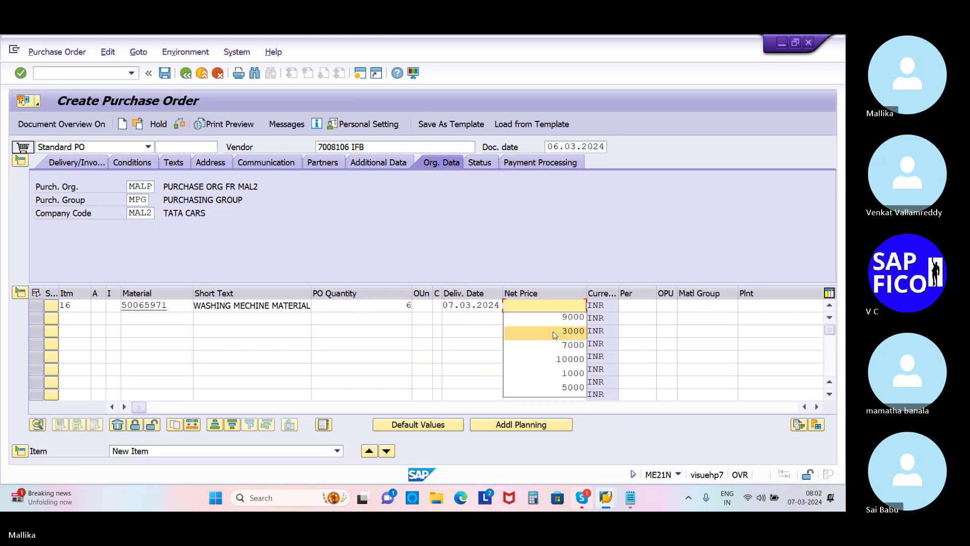
click(514, 304)
text(8000)
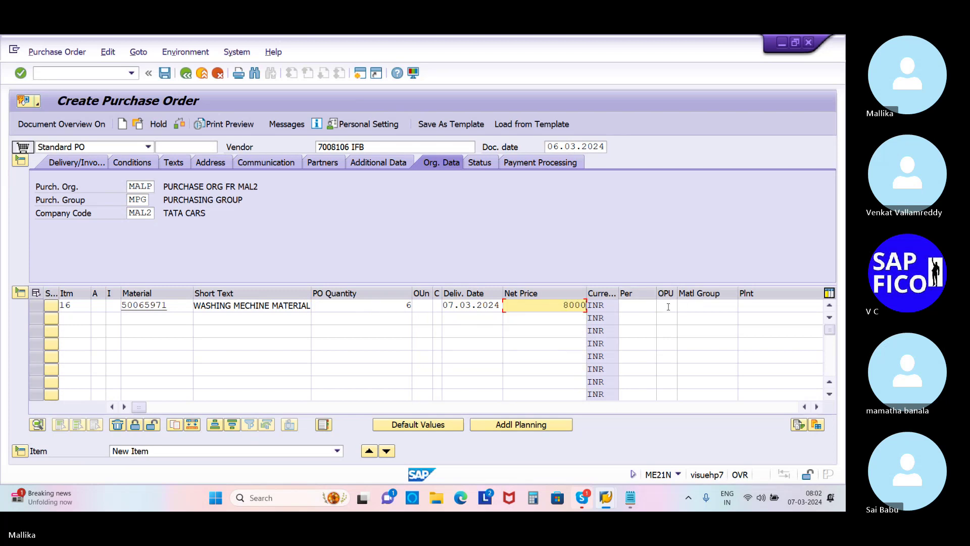
Assign item 16 to material group 002, plant MAL2 and storage location MALS, and confirm the entries.
click(733, 306)
text(002)
click(741, 310)
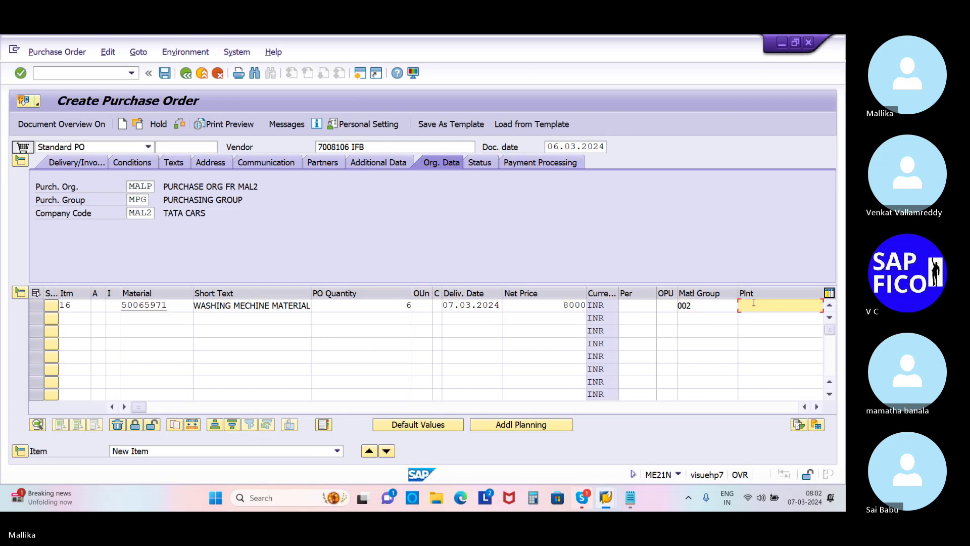
click(750, 317)
click(817, 407)
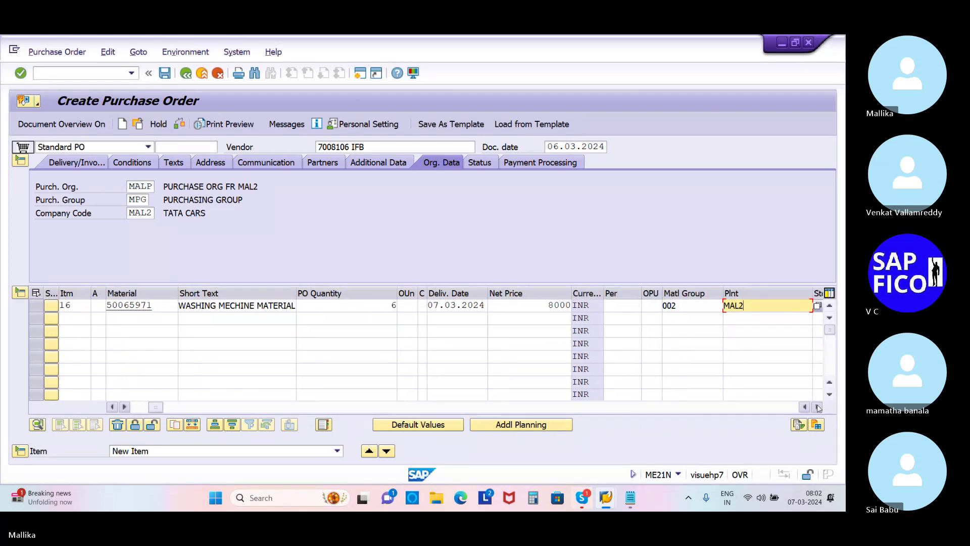
key(Tab)
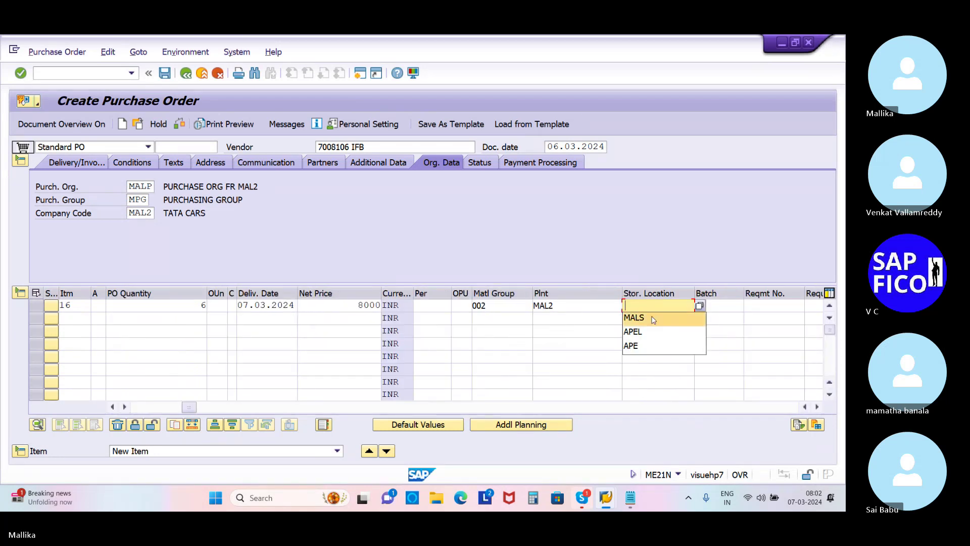
click(639, 317)
key(Return)
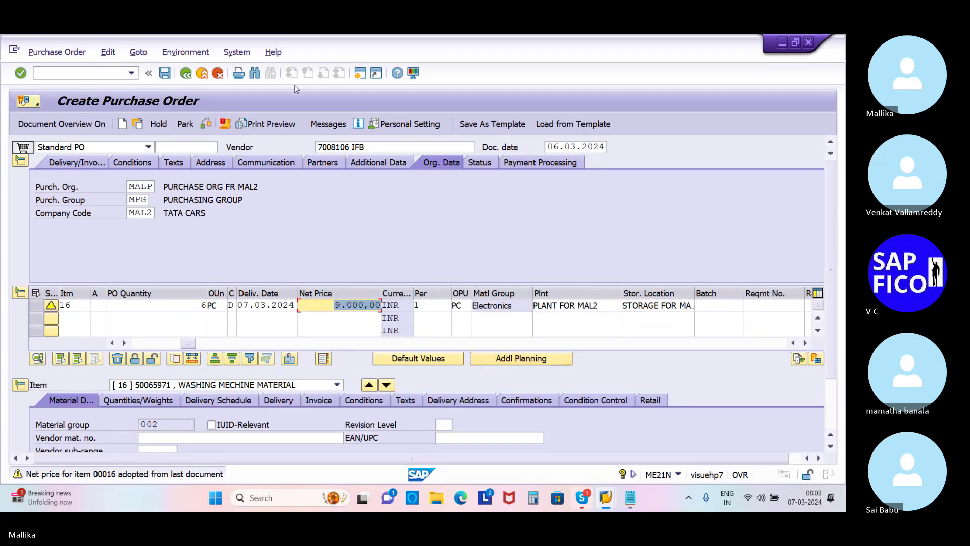
Show the order's header conditions and set item 16's net price to 8000.
click(135, 163)
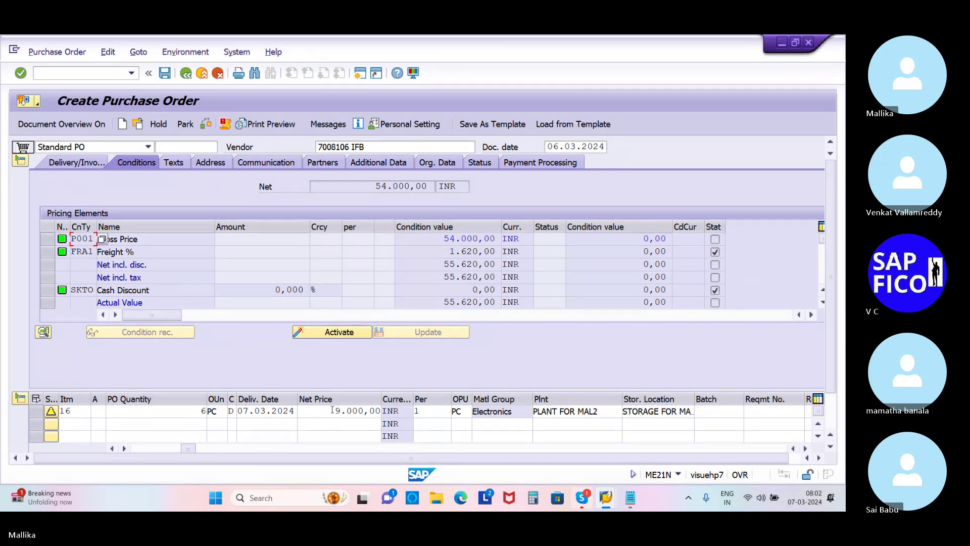
drag(333, 410, 424, 418)
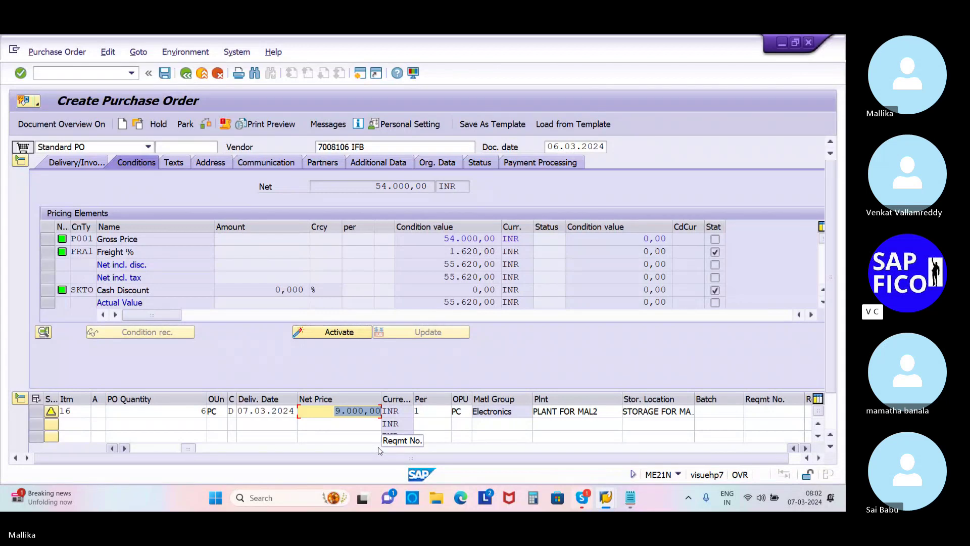
text(8000)
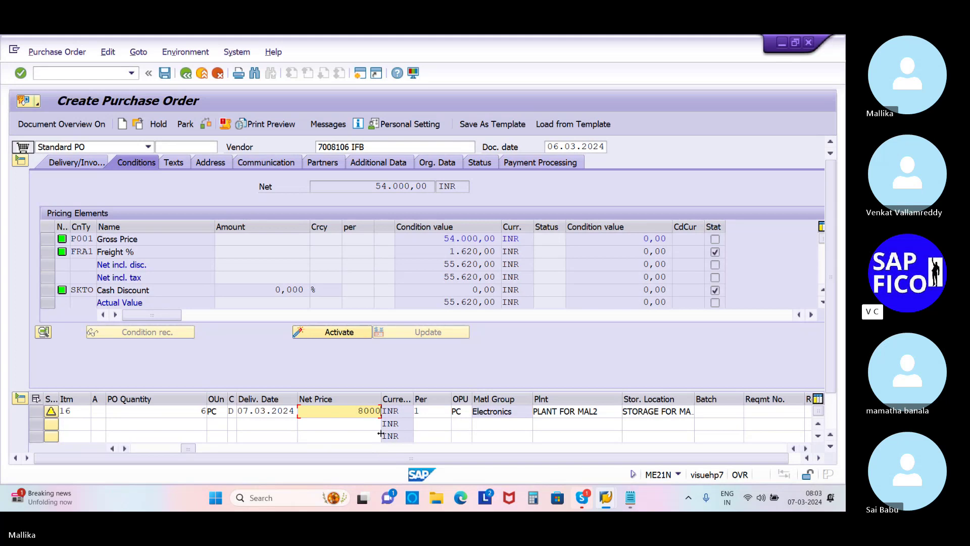
Set item 16's net price to 9000, and check and save the purchase order.
drag(357, 411, 475, 415)
text(9000)
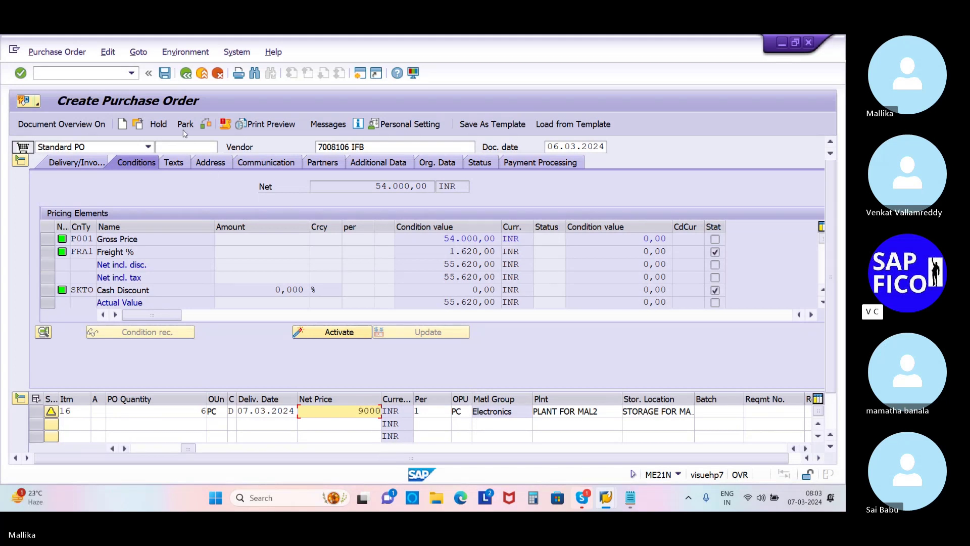
click(205, 124)
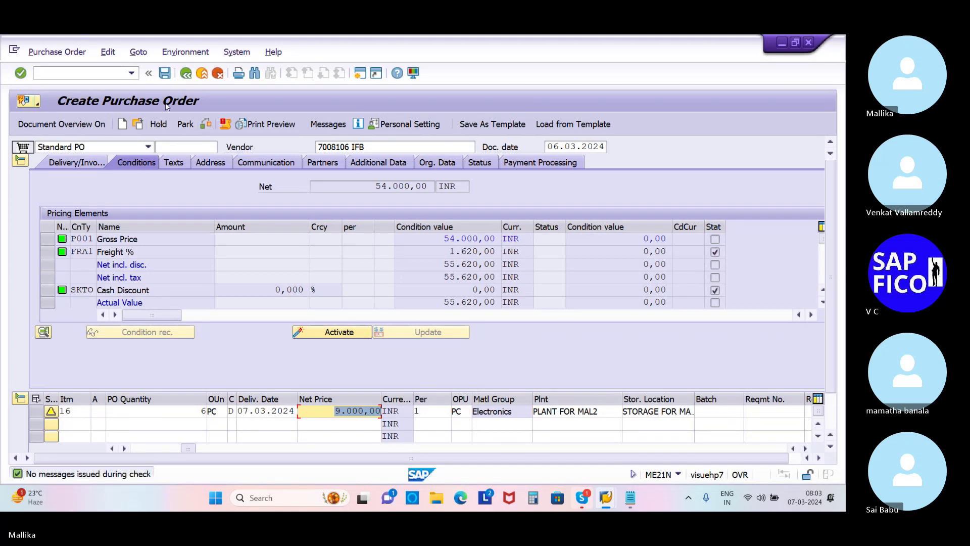
click(165, 74)
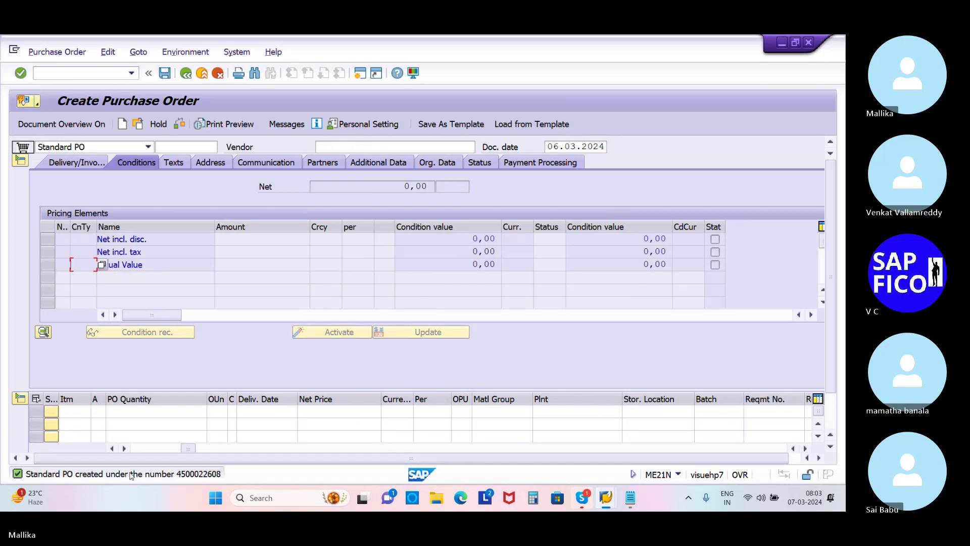
Open the details of the purchase order creation message, copy the new order number, and close the details.
double_click(23, 475)
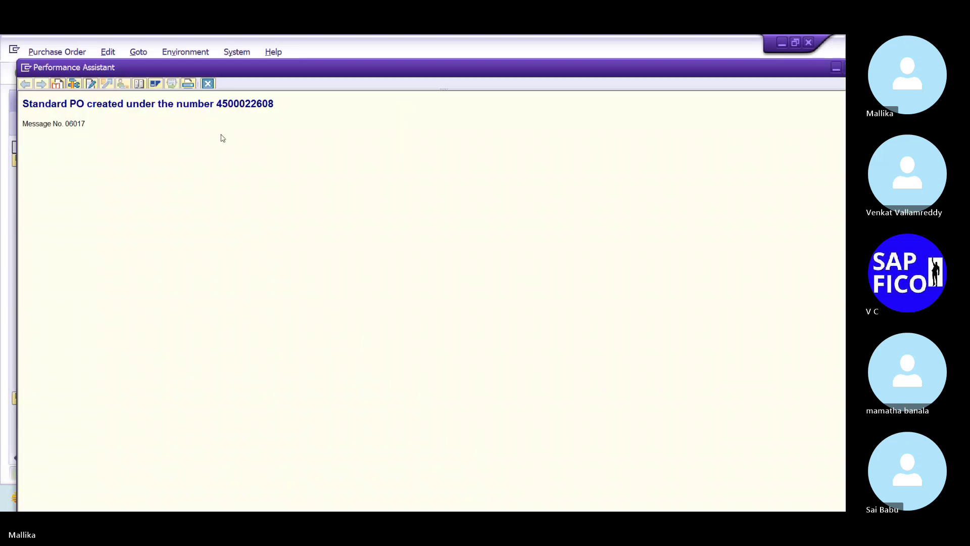
drag(217, 103, 282, 103)
key(ctrl+c)
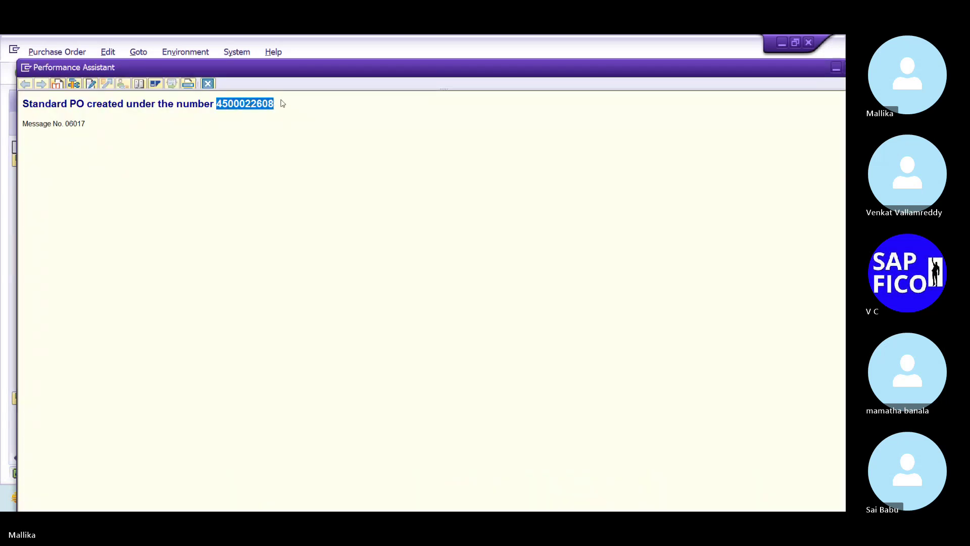
click(837, 68)
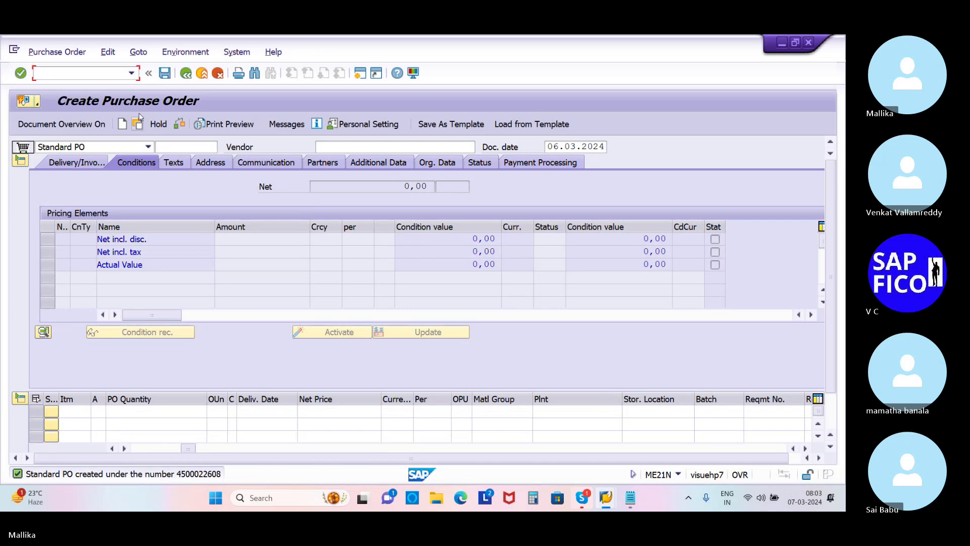
click(131, 74)
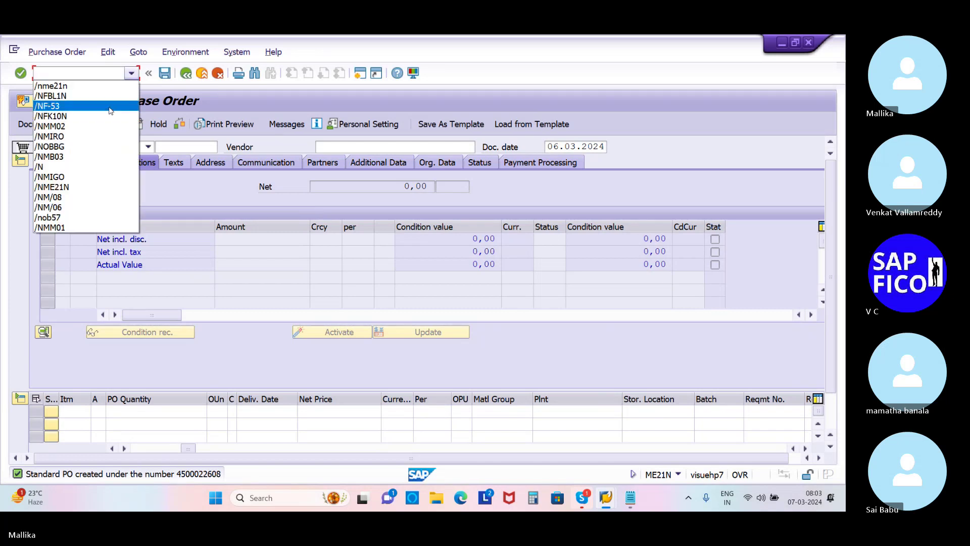
click(102, 136)
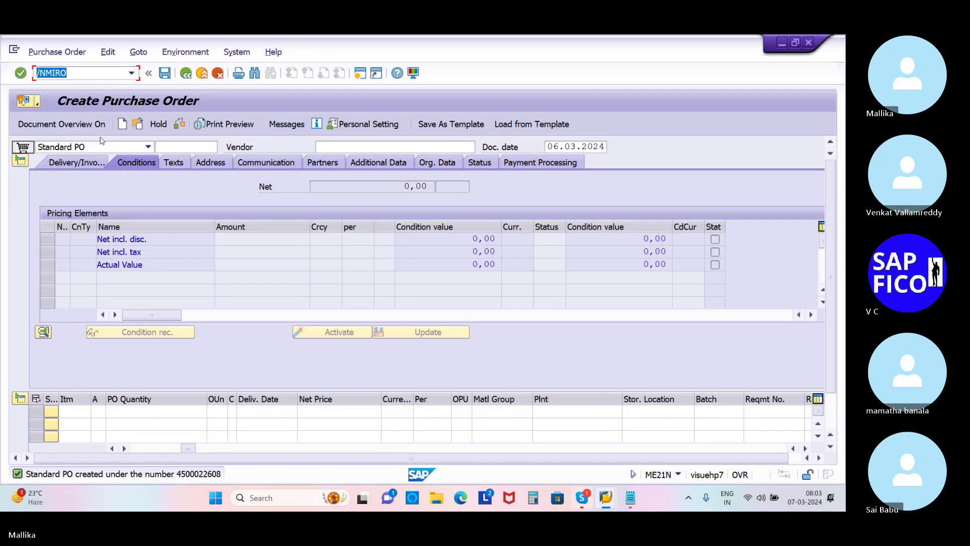
key(Return)
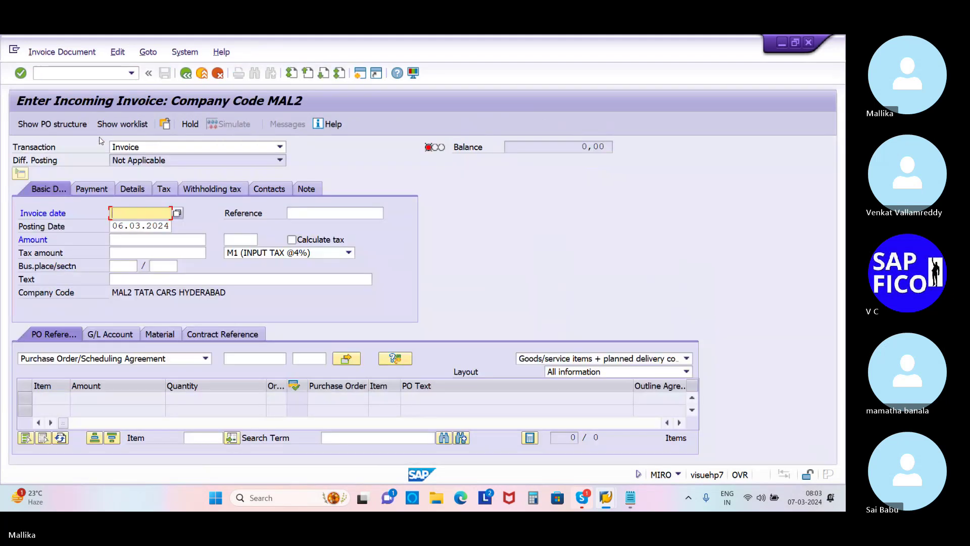
Open the MIGO goods receipt transaction and load the items of the purchase order using the copied order number.
click(131, 74)
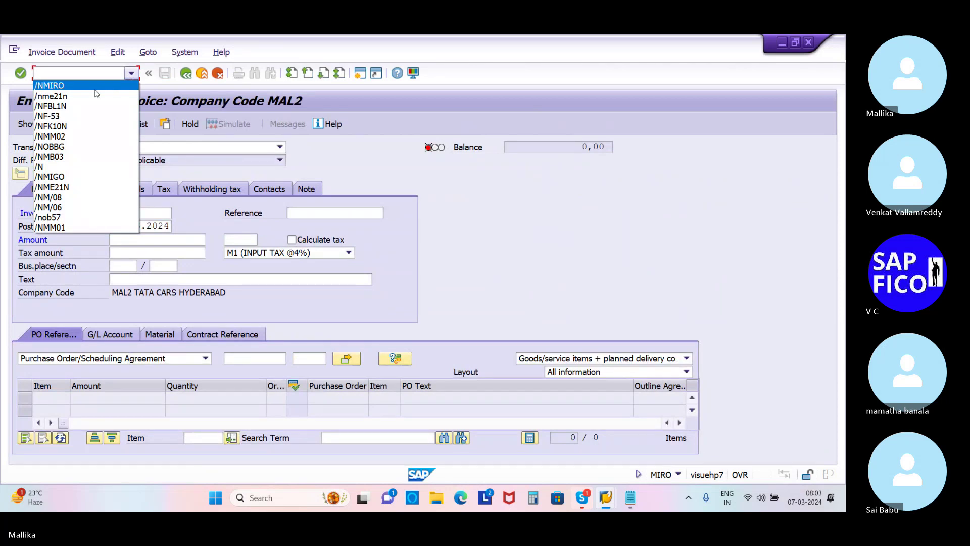
click(87, 177)
key(Return)
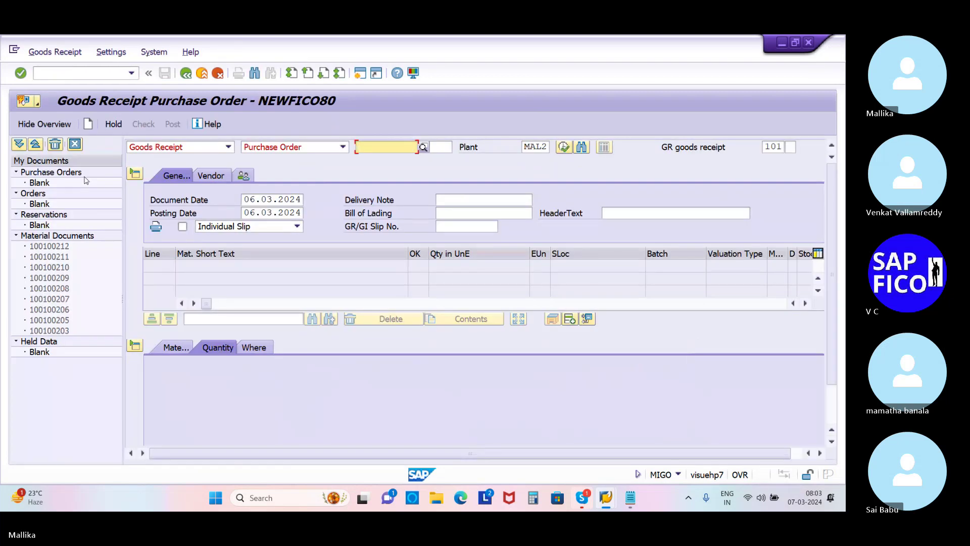
key(ctrl+v)
click(437, 150)
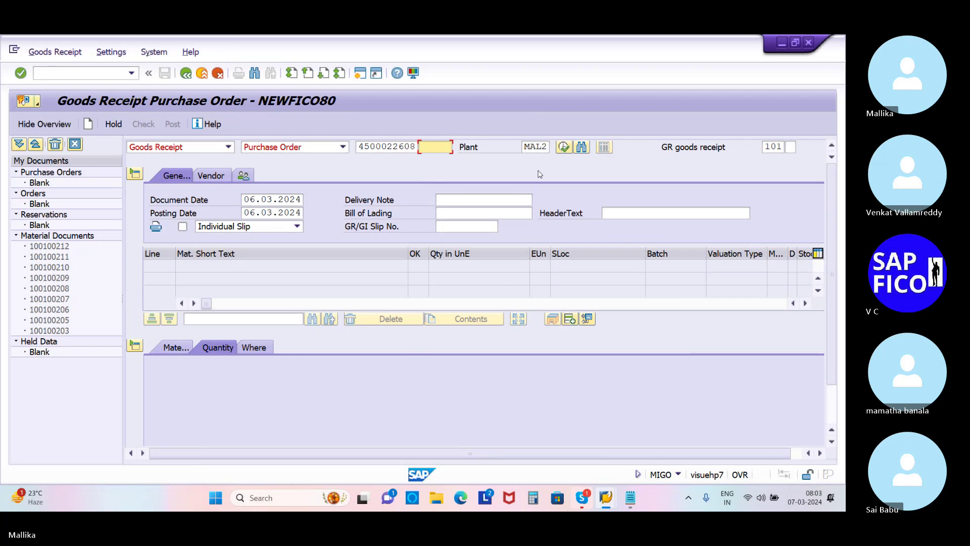
click(564, 148)
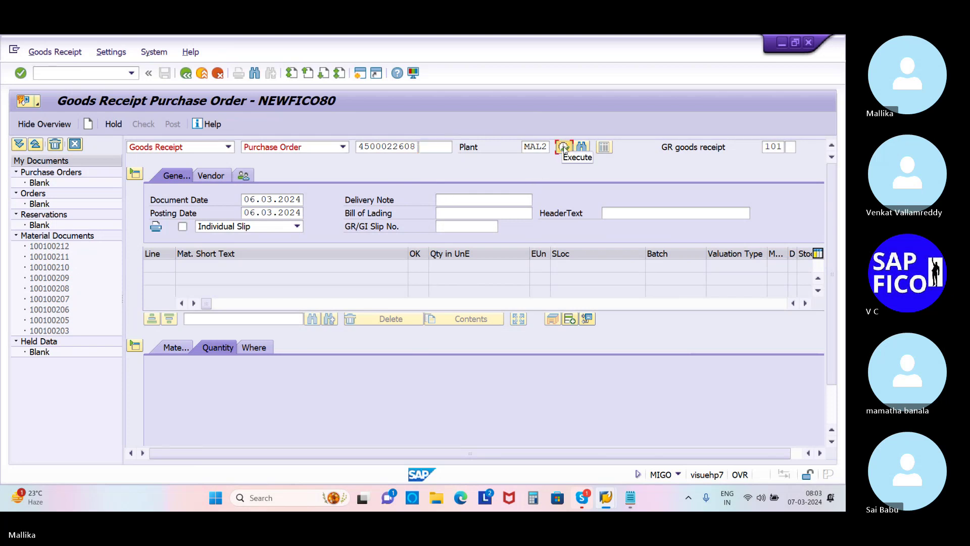
Set the washing machine material's delivery note quantity to 6 PC.
click(289, 414)
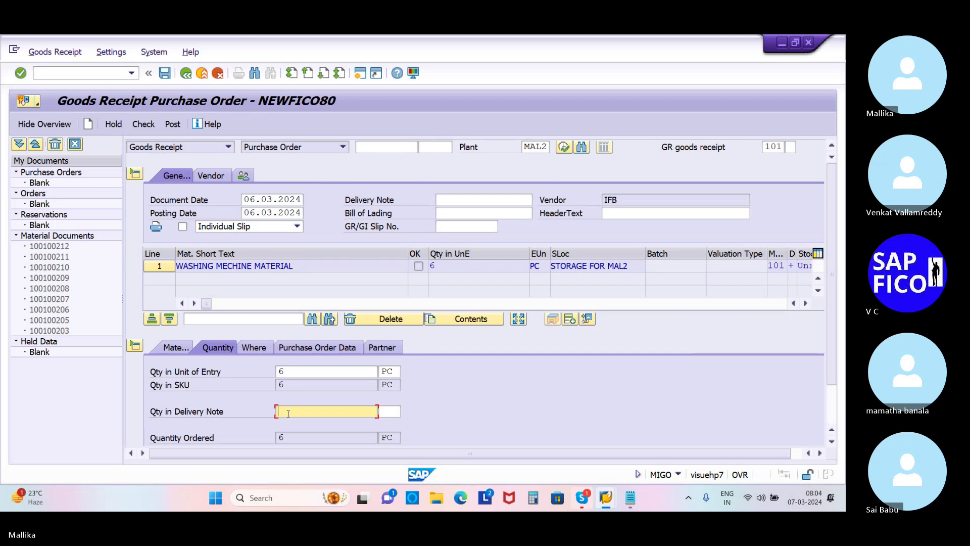
text(6)
click(389, 414)
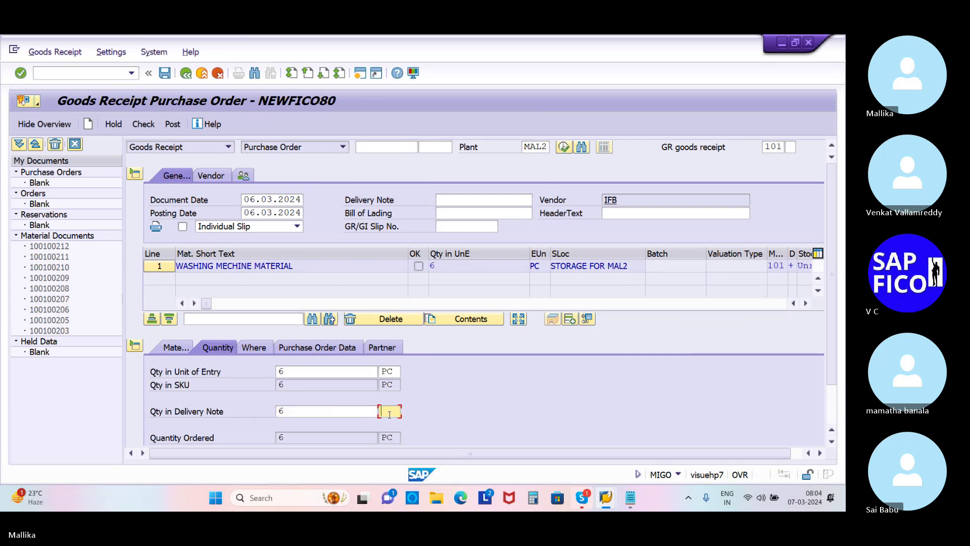
text(pc)
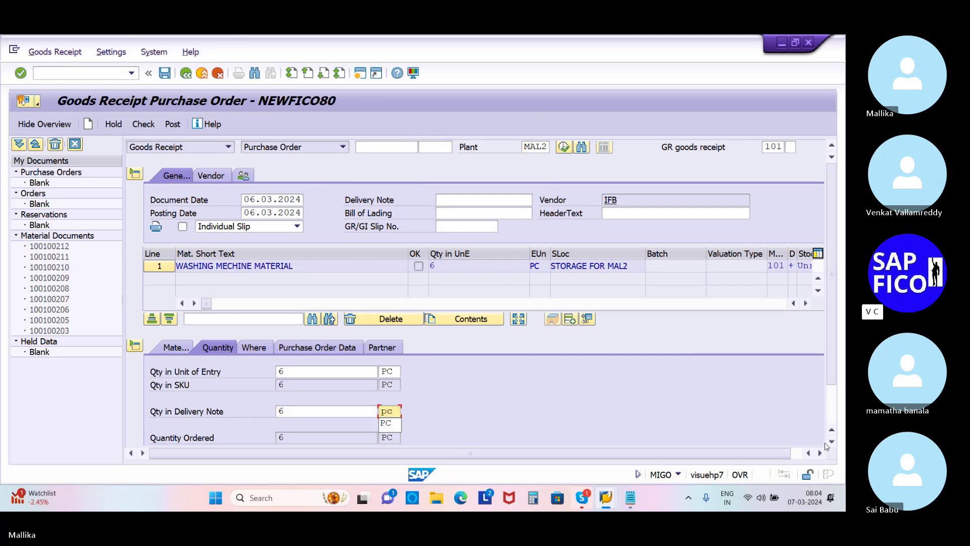
Mark the goods receipt item as OK, and check and post the document.
click(832, 443)
click(831, 442)
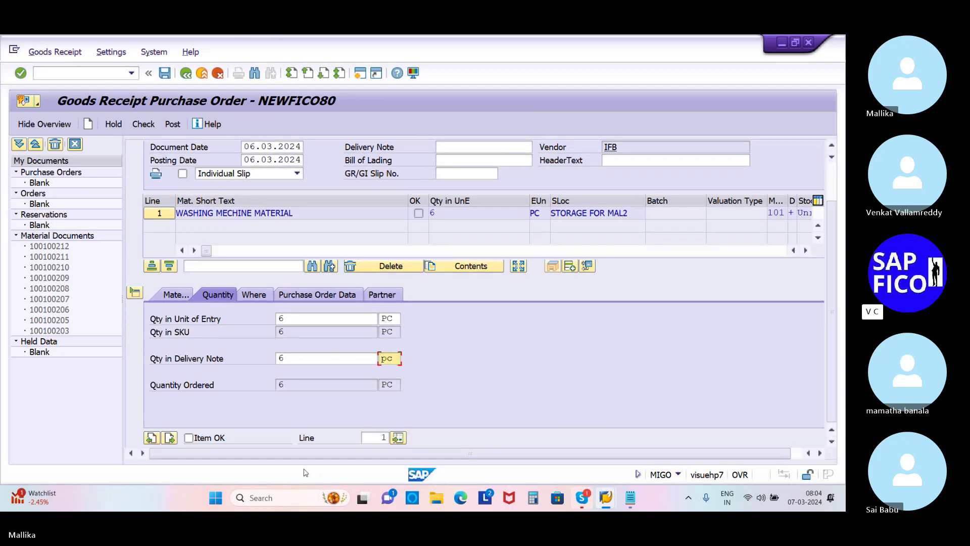
click(189, 438)
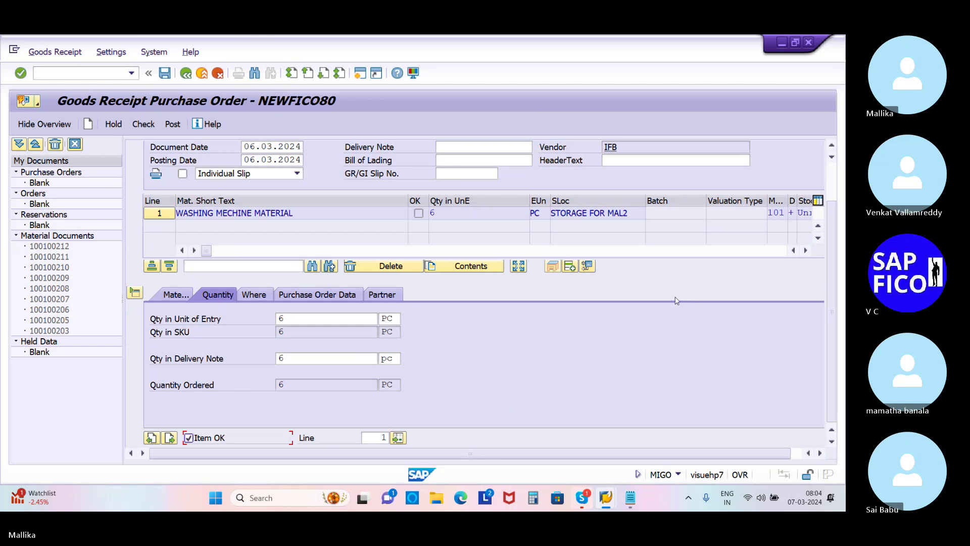
key(Return)
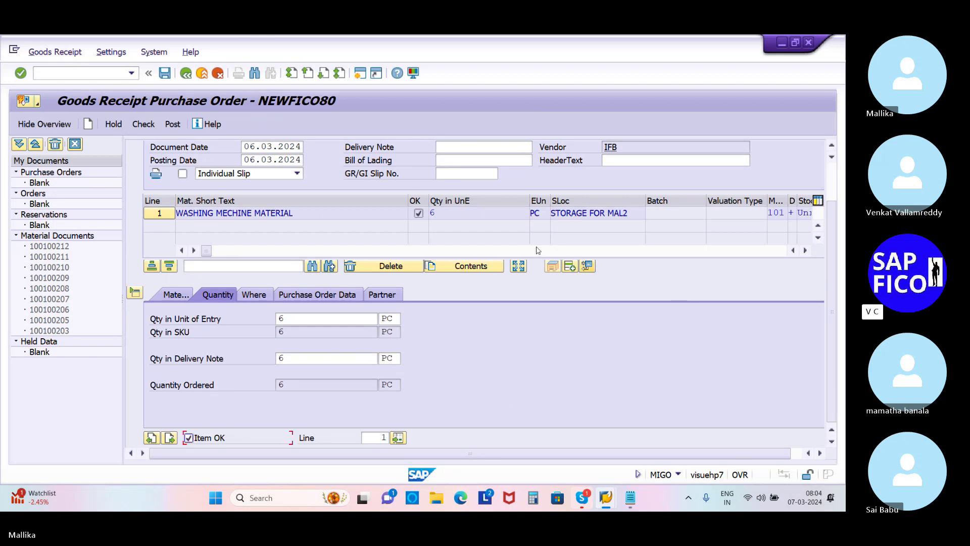
click(141, 127)
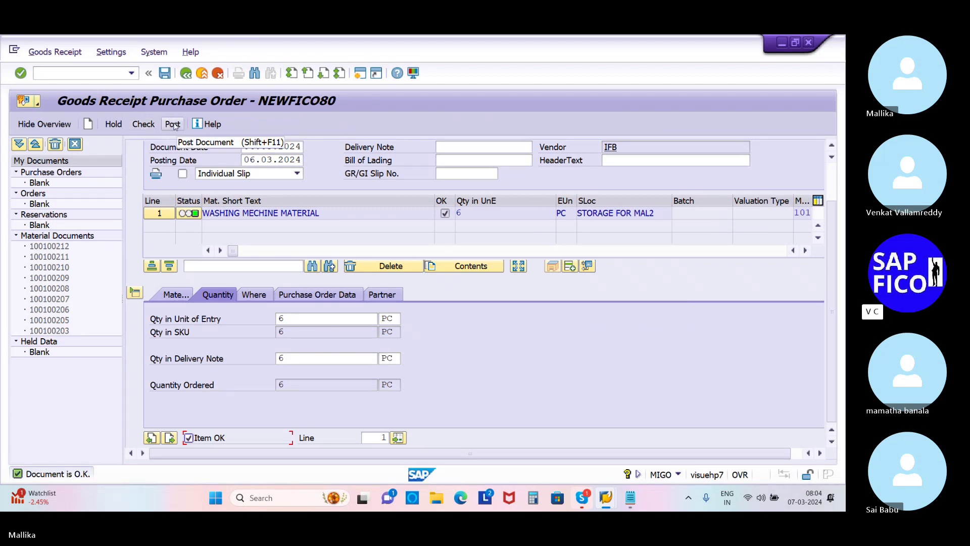
click(173, 124)
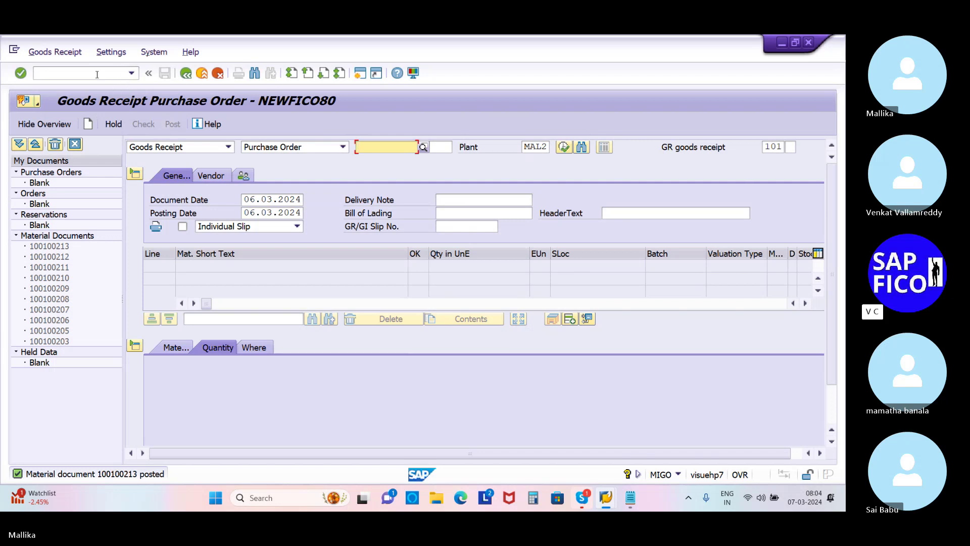
In the vendor line item session, display the posted material document with MB03 and open its accounting document.
mouse_move(606, 498)
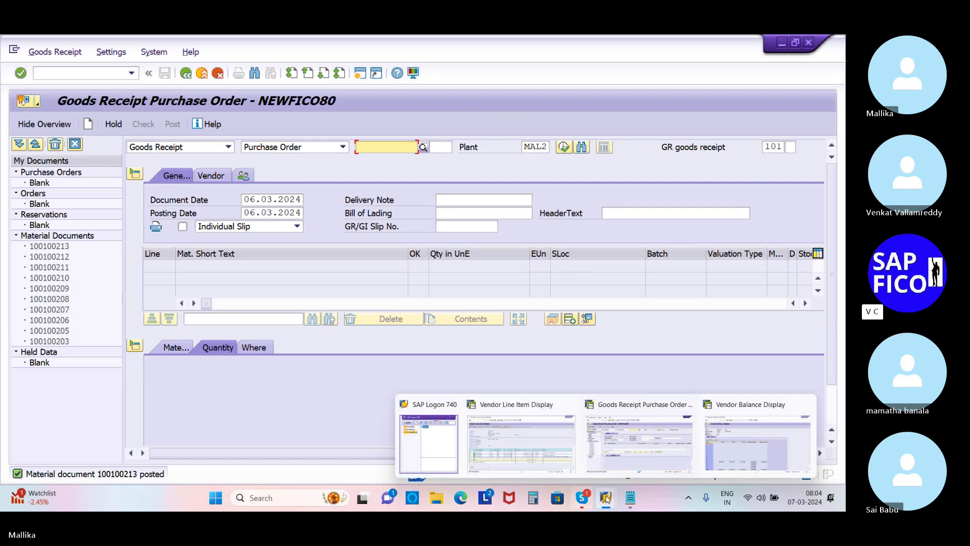
click(531, 455)
click(40, 72)
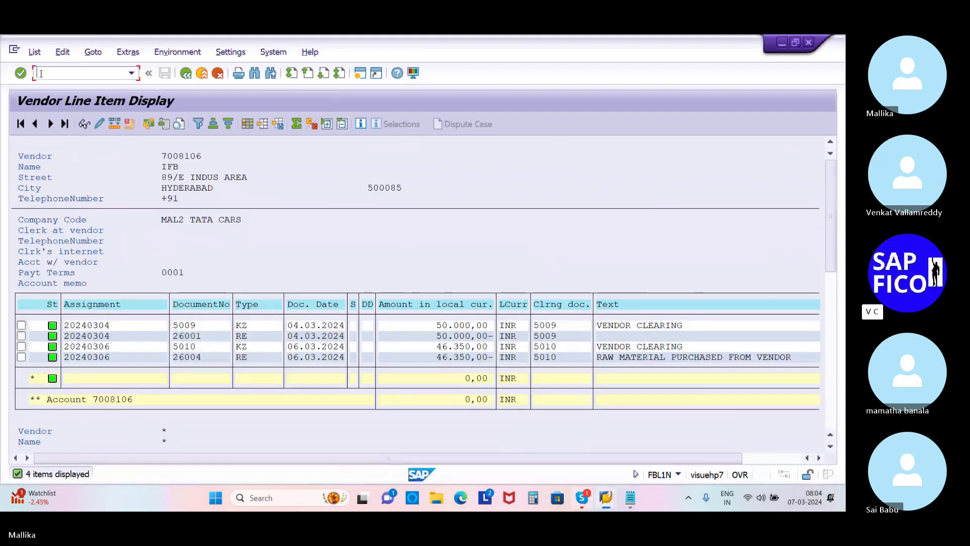
text(/nmb03)
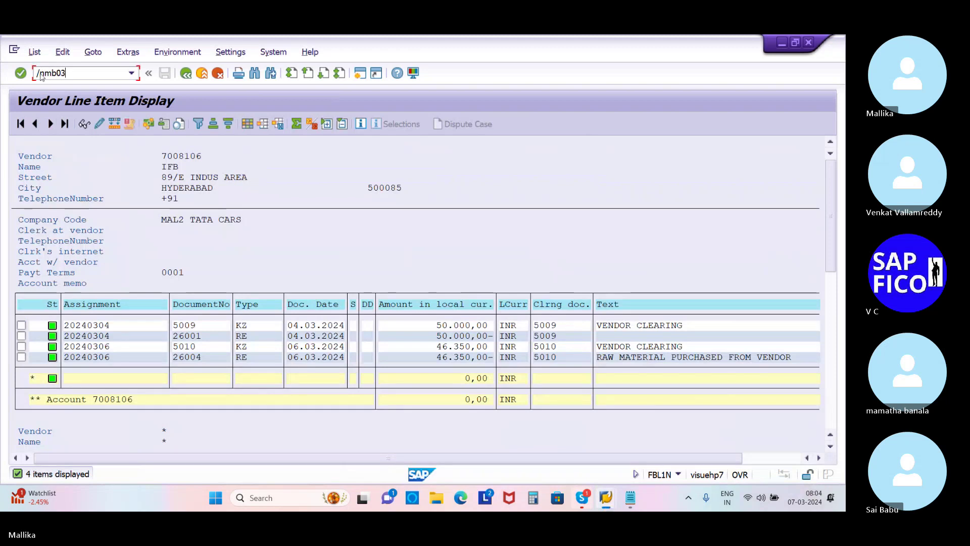
key(Return)
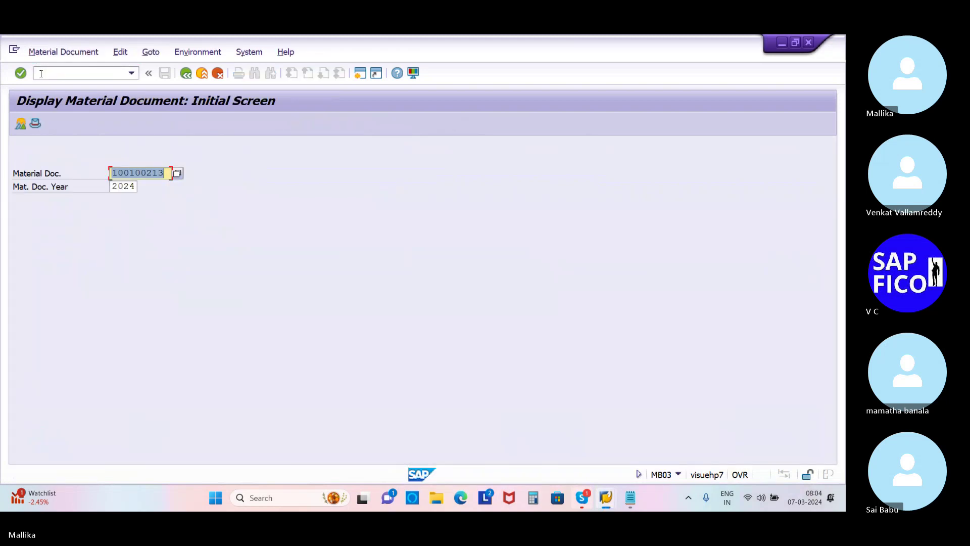
key(Return)
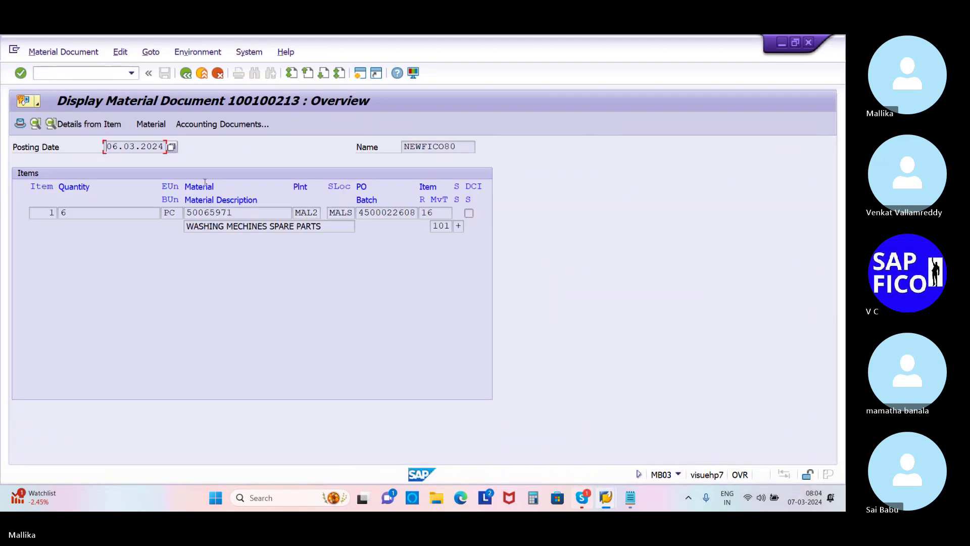
click(220, 125)
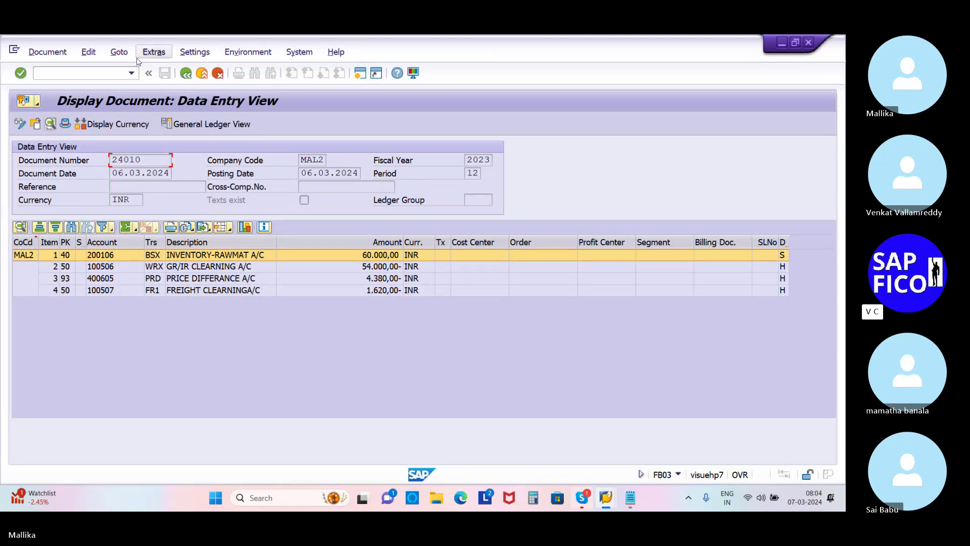
Return to the goods receipt session and open the MIRO incoming invoice transaction there.
mouse_move(607, 500)
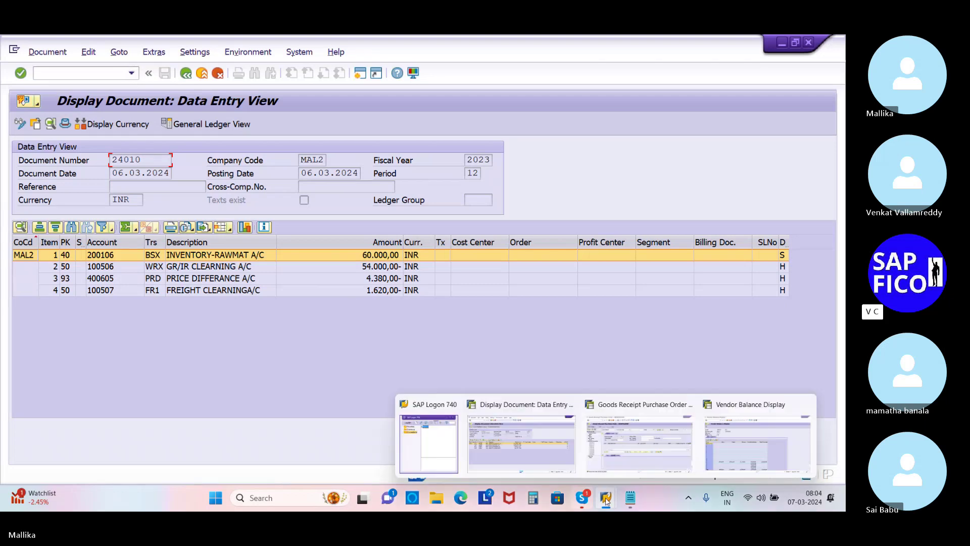
click(617, 463)
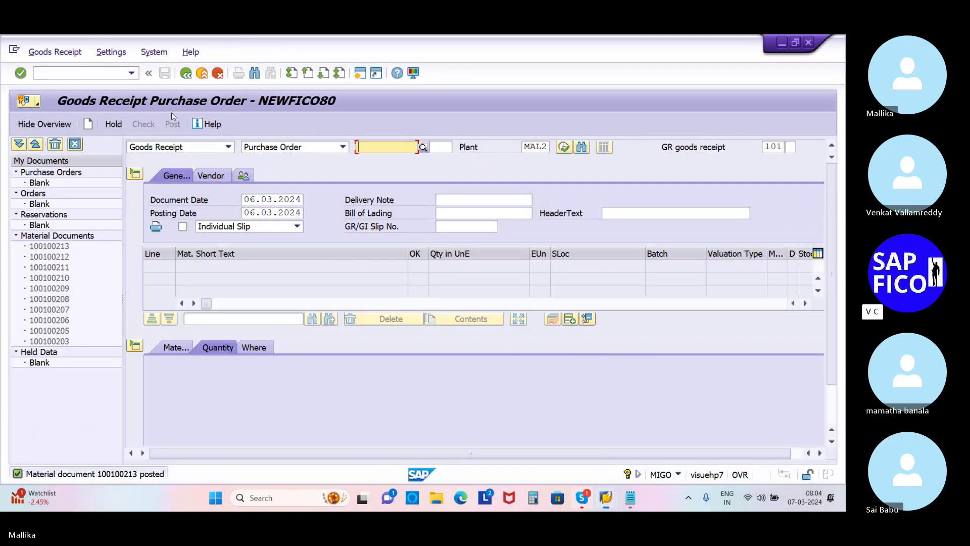
click(132, 73)
click(80, 106)
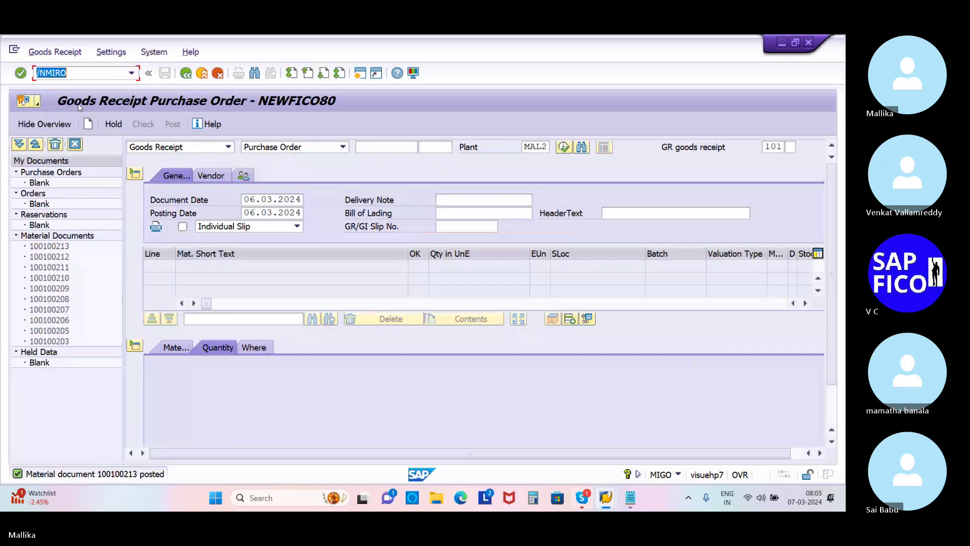
key(Return)
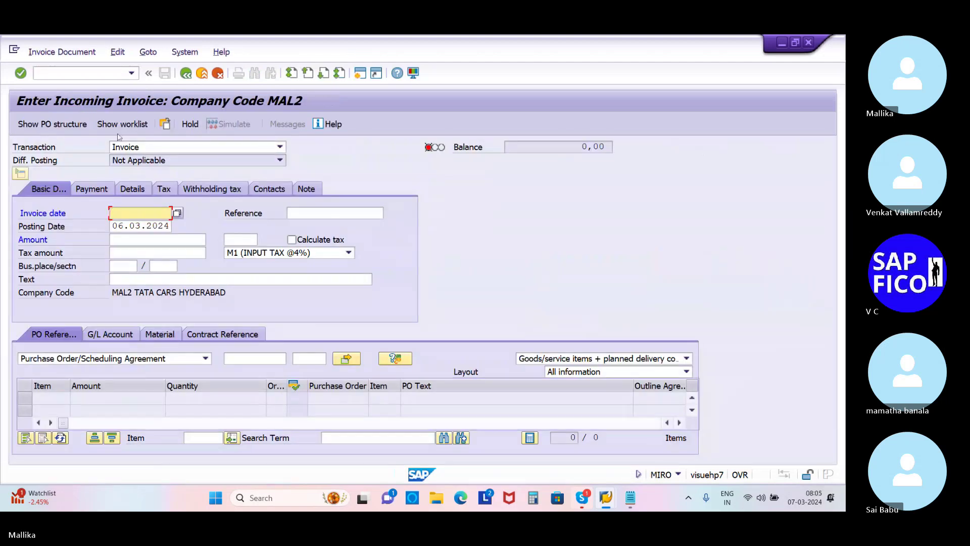
Set the invoice date to 06.03.2024 and the invoice text to RAW MATERIAL PURCHASED FROM VENDOR.
click(140, 212)
key(Escape)
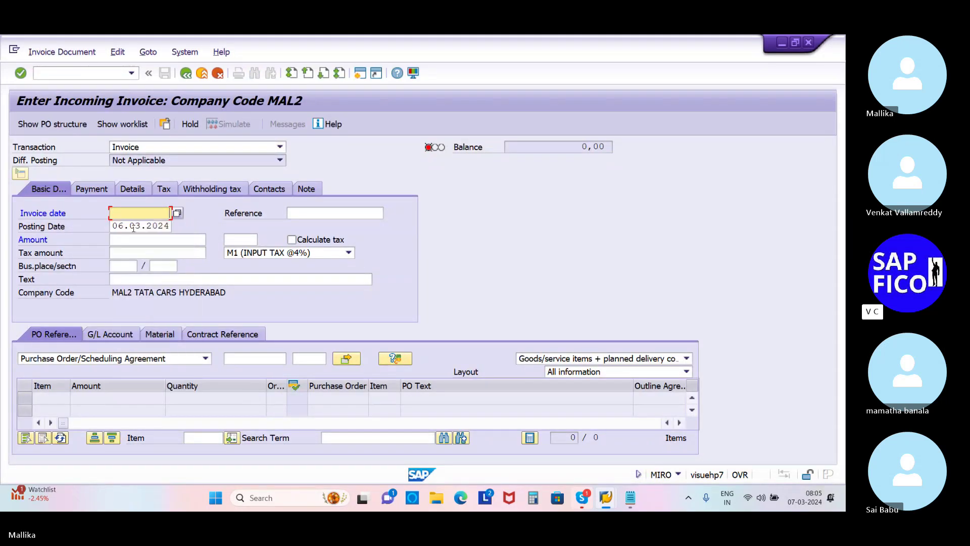
text(06.03.2024)
click(126, 278)
text(RAW MATERIAL PURCHASED FROM VENDOR)
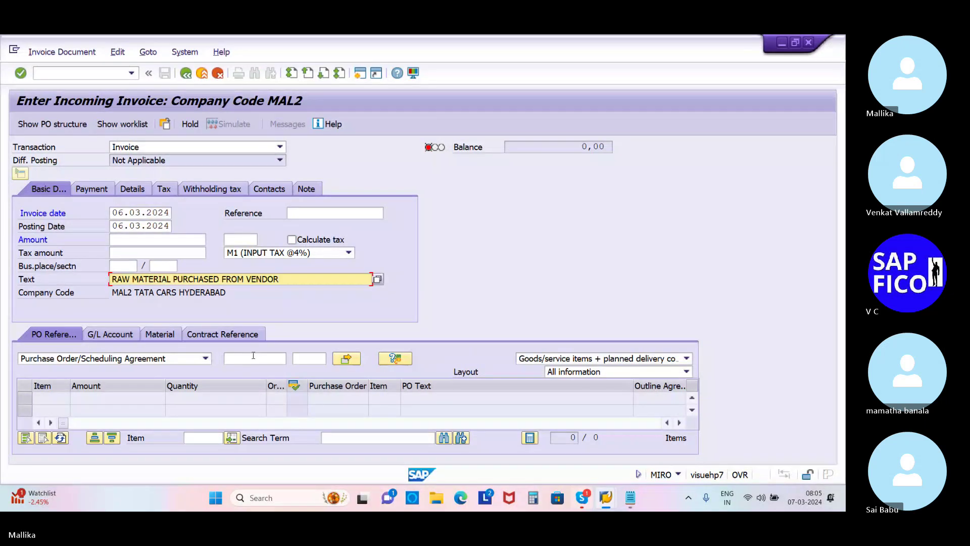
Reference the copied purchase order number in the invoice and load its items.
click(254, 354)
key(ctrl+v)
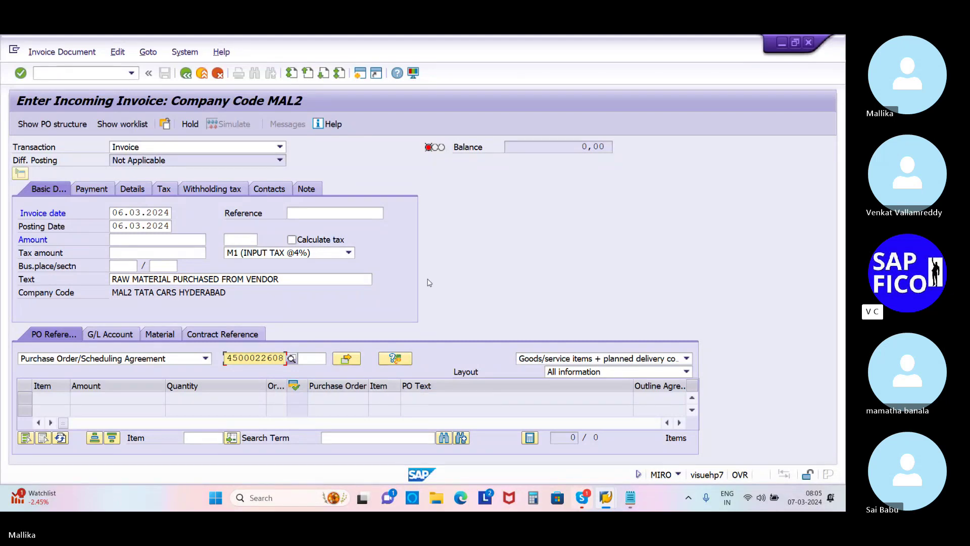
key(Return)
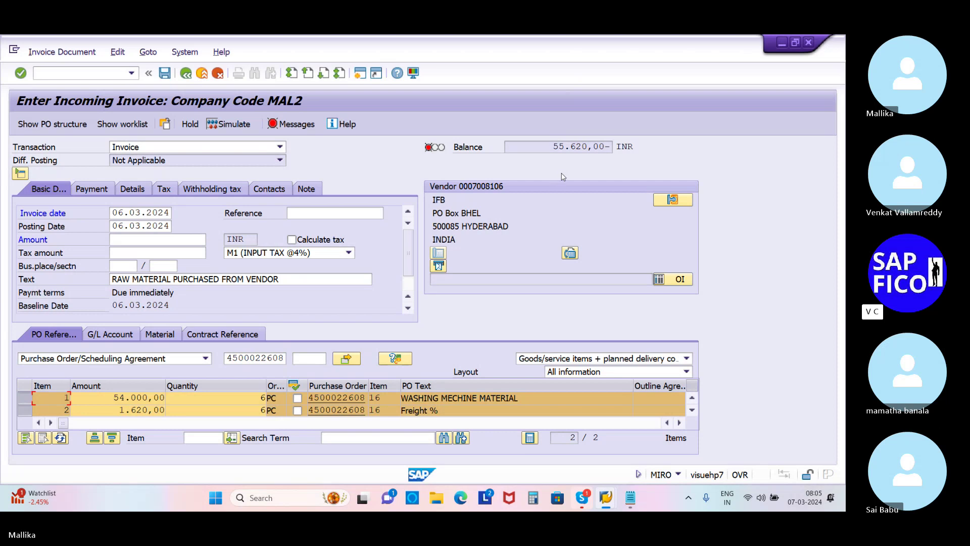
Select the invoice's balance amount, enable Calculate tax for the invoice, and confirm the change.
drag(554, 146, 607, 146)
click(607, 146)
click(291, 239)
key(Return)
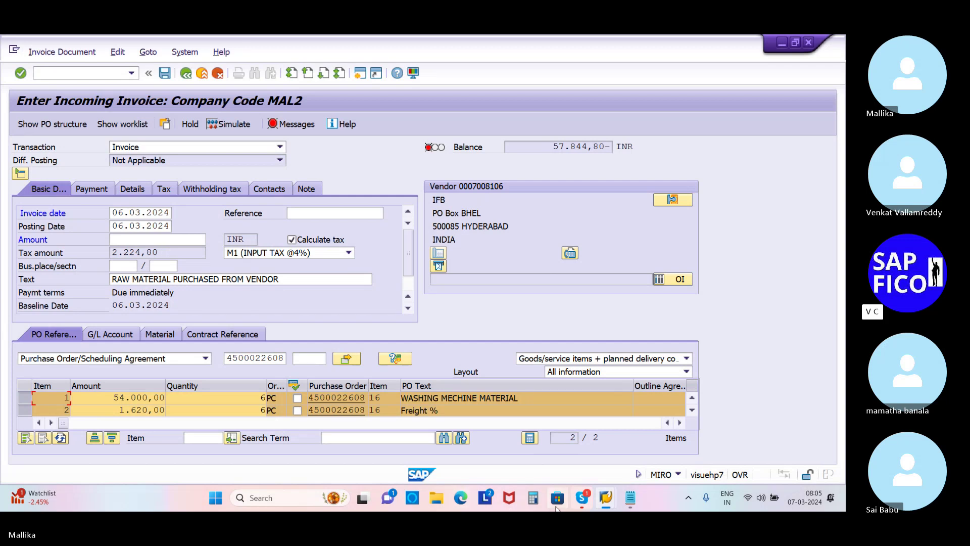
Switch to the calculator and enter 55620, the material and freight amounts combined.
click(532, 499)
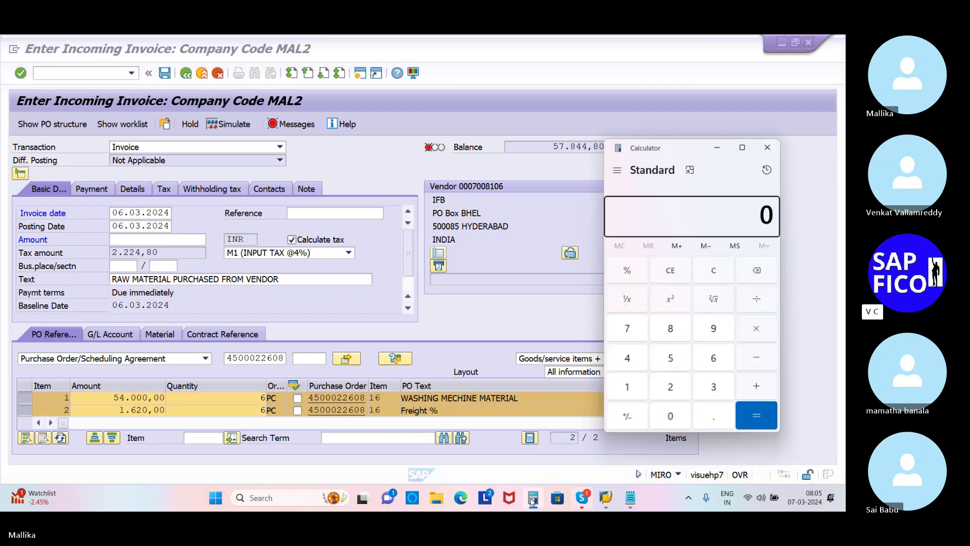
click(671, 358)
click(673, 357)
click(714, 359)
click(675, 388)
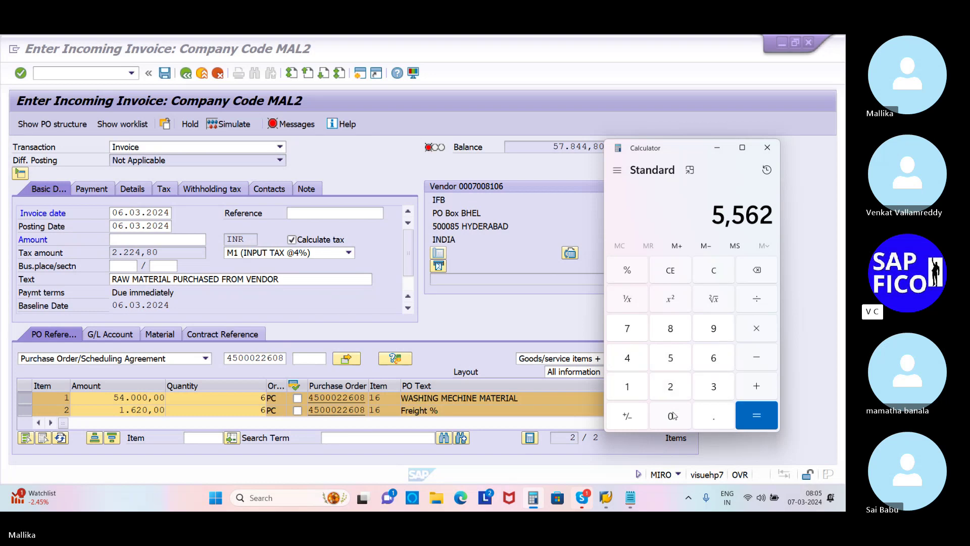
click(675, 416)
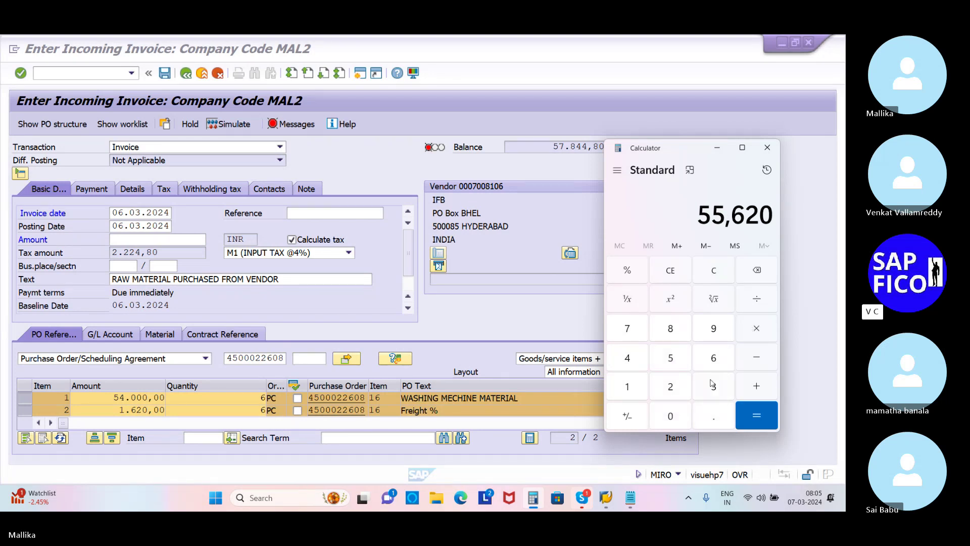
Calculate the 4% input tax on the material amount as 54000 × 4 ÷ 100.
click(714, 272)
click(671, 358)
click(630, 359)
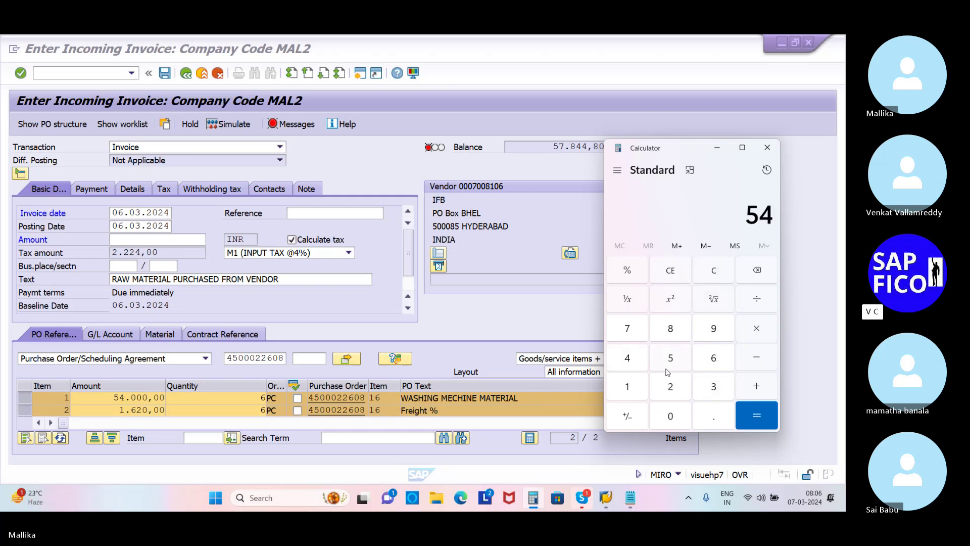
click(670, 416)
click(670, 416)
click(670, 416)
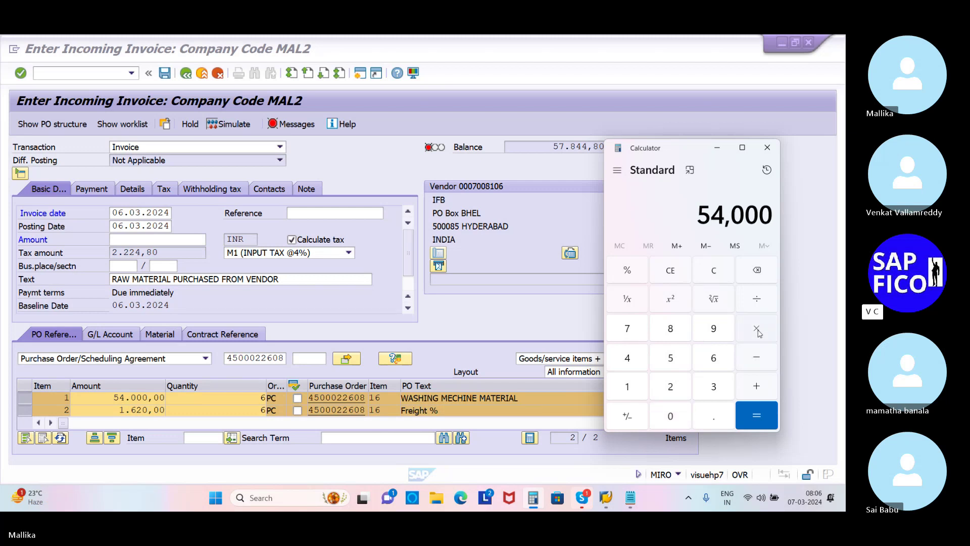
click(757, 330)
click(628, 358)
click(757, 299)
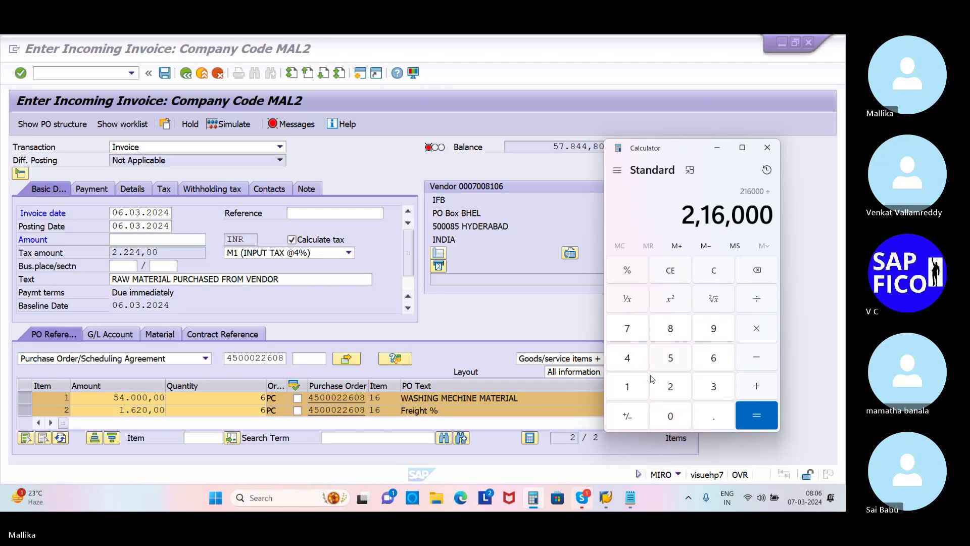
click(628, 387)
click(670, 416)
click(671, 416)
click(767, 415)
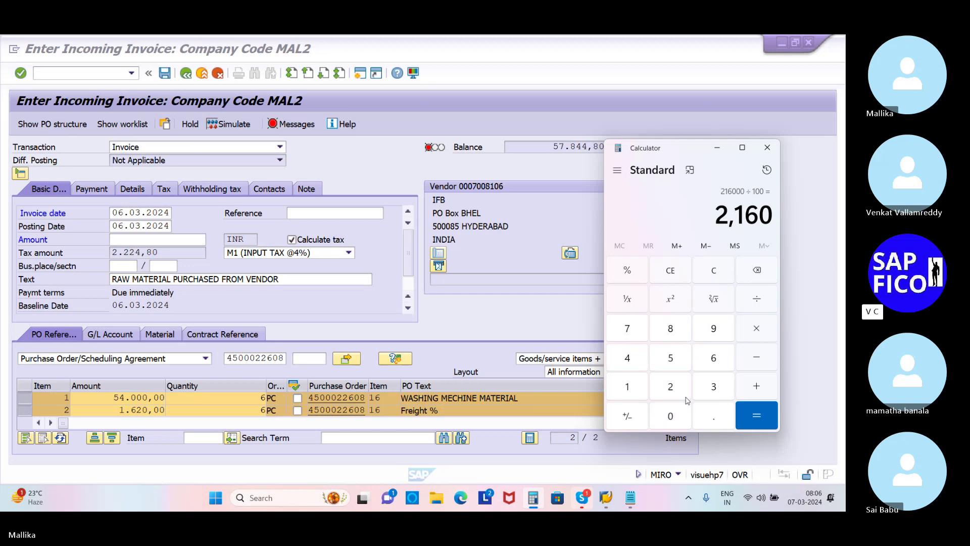
Clear the calculator and repeat the 4% tax calculation for the 54000 material amount.
click(707, 271)
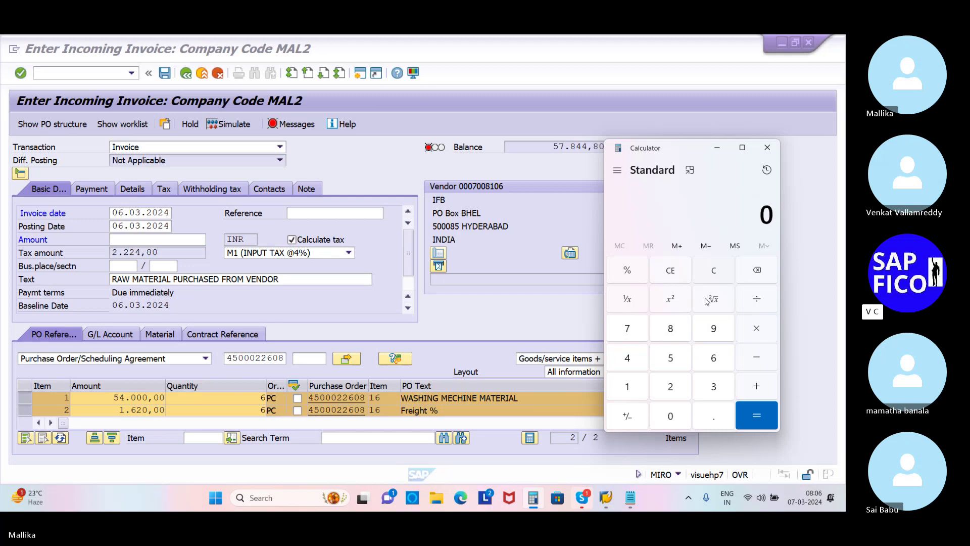
click(672, 360)
click(630, 359)
click(671, 416)
click(671, 416)
click(672, 416)
click(758, 325)
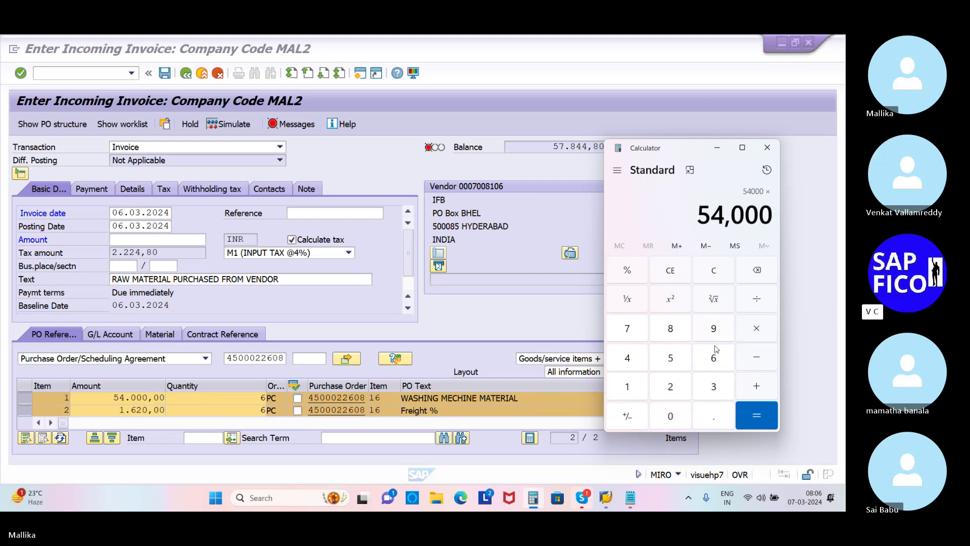
click(629, 364)
click(763, 296)
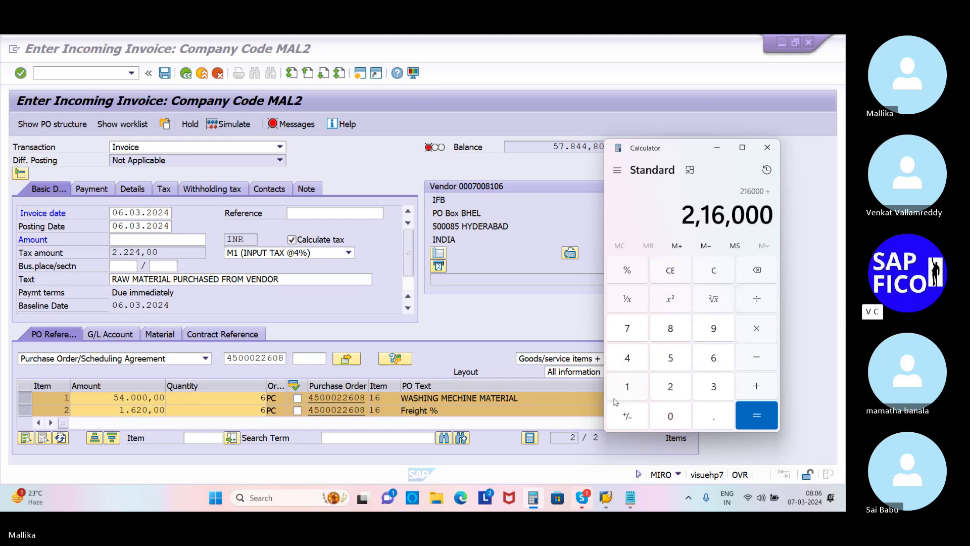
click(627, 387)
click(670, 416)
click(671, 416)
click(766, 414)
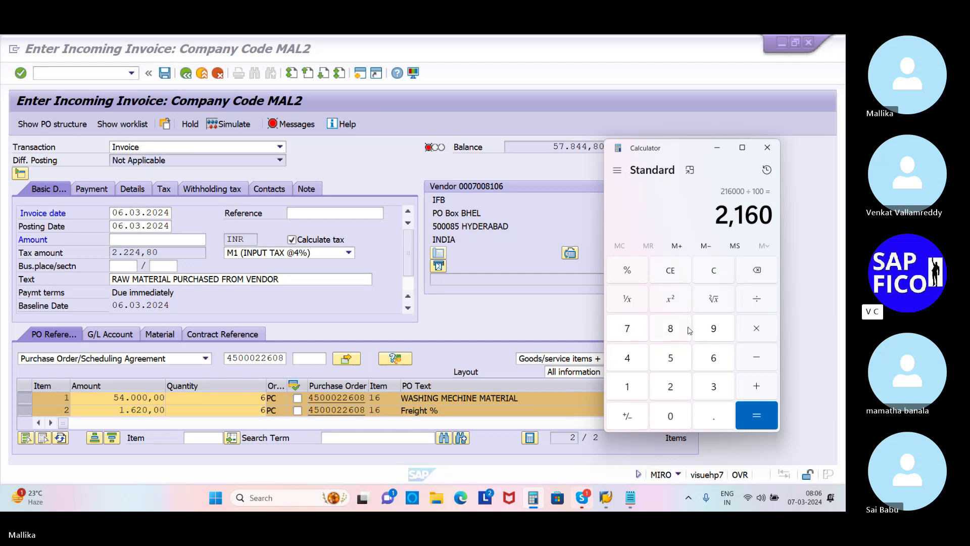
click(715, 278)
click(625, 388)
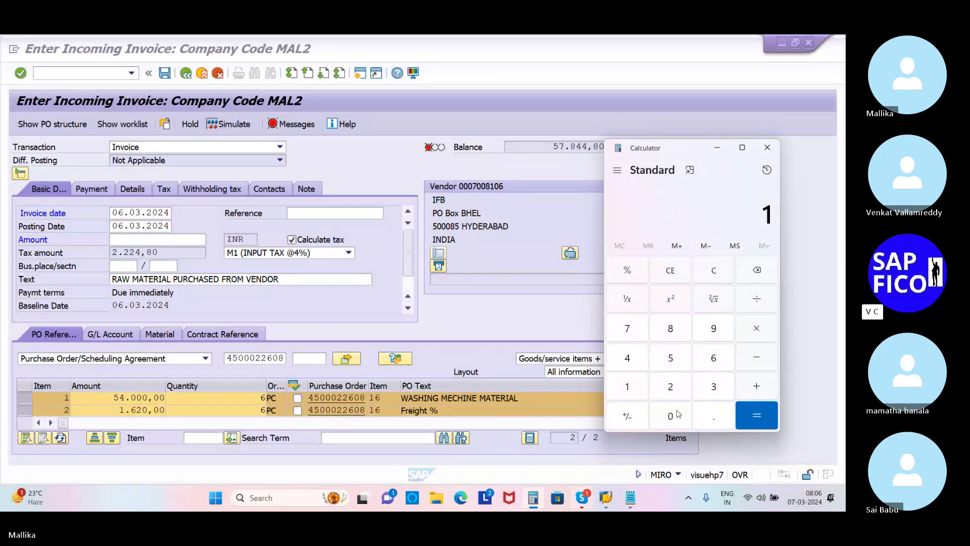
click(673, 417)
click(758, 326)
Calculate the 4% input tax on the freight amount as 1620 × 4 ÷ 100.
click(714, 278)
click(635, 394)
key(6)
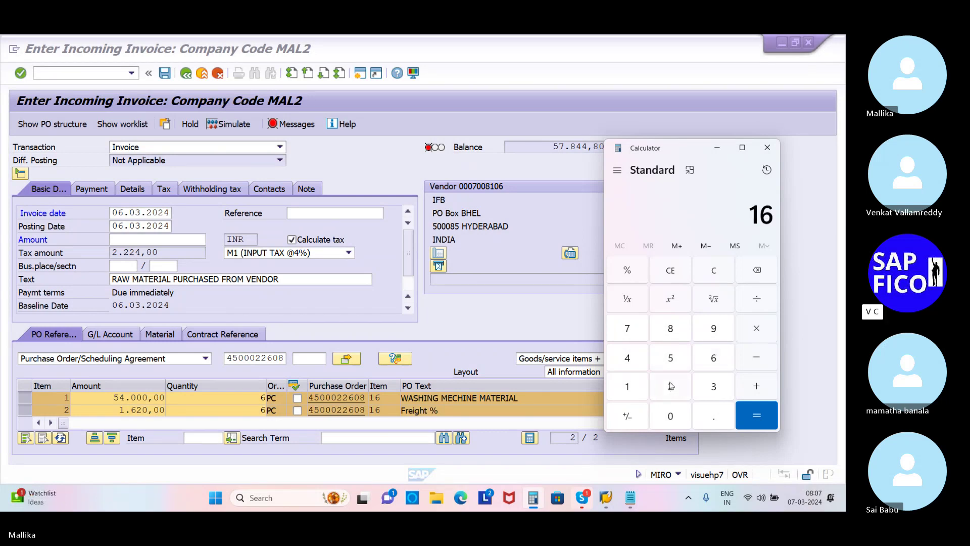
click(670, 386)
click(675, 420)
click(755, 334)
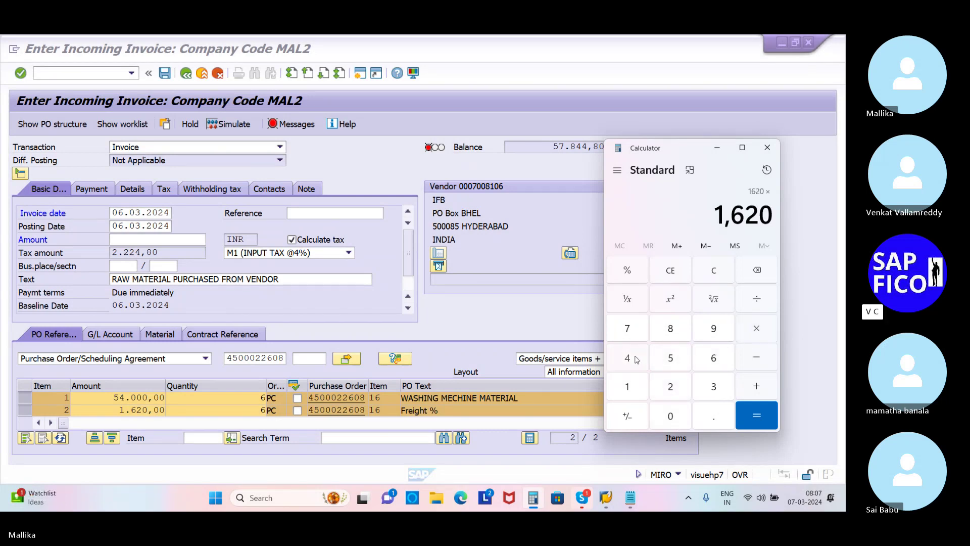
click(636, 359)
click(756, 303)
click(634, 383)
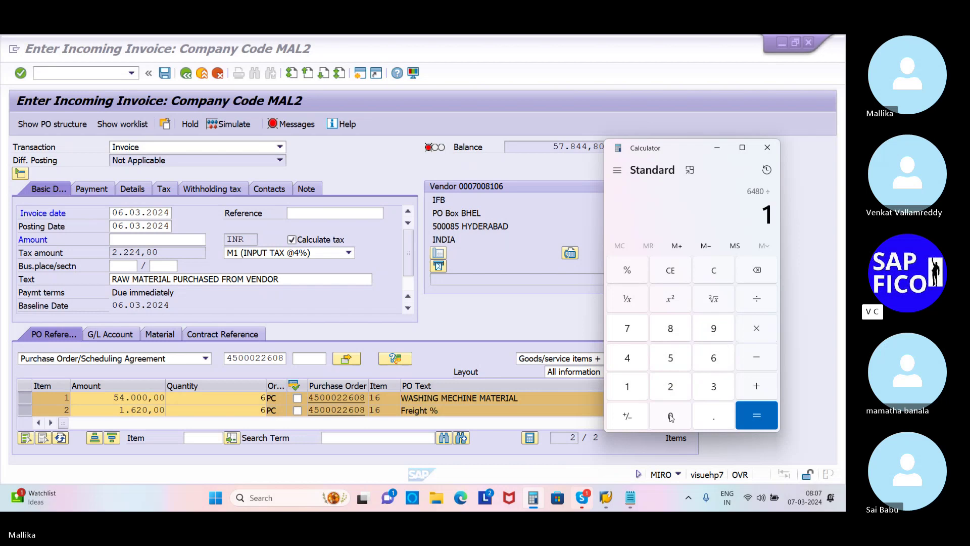
click(671, 416)
click(670, 416)
click(757, 415)
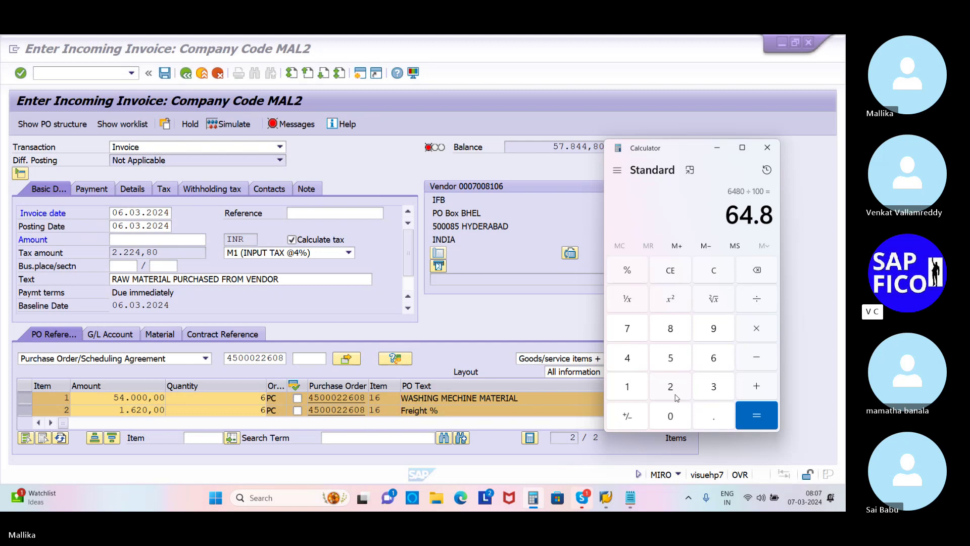
Add the 1620 freight amount to the calculated freight tax.
click(756, 390)
click(628, 398)
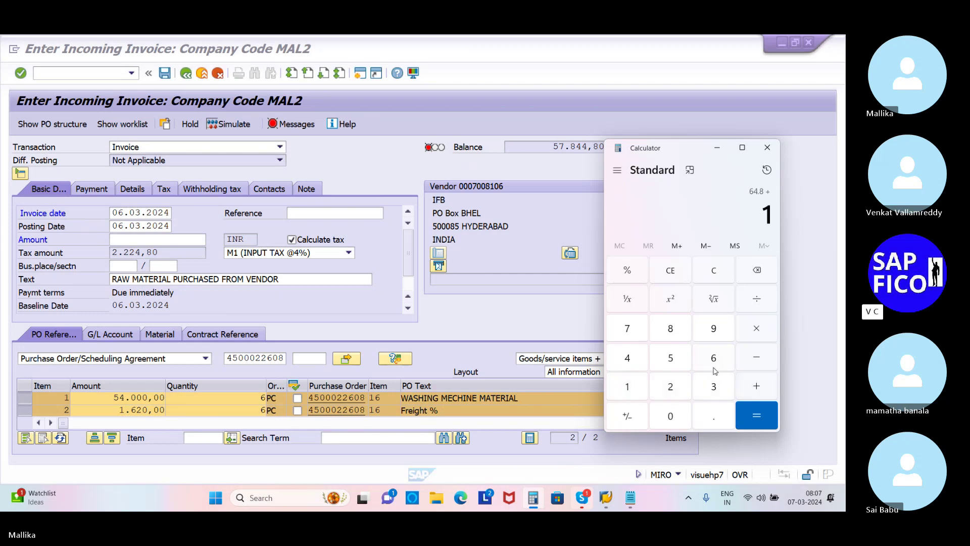
click(714, 364)
click(672, 393)
click(671, 414)
click(758, 416)
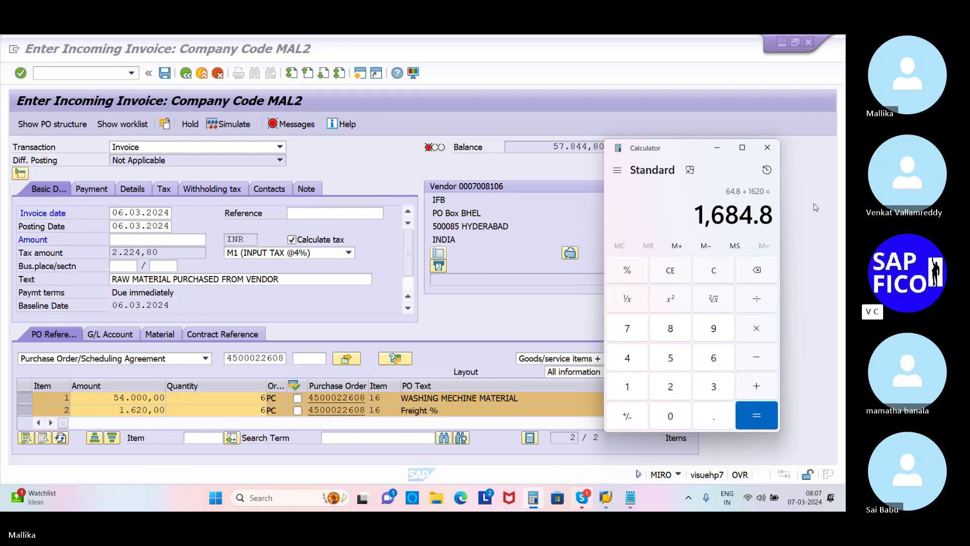
Add the taxed material amount 56160 to the freight total, compare it with the invoice balance, and close the calculator.
click(761, 393)
click(672, 362)
click(703, 363)
click(635, 386)
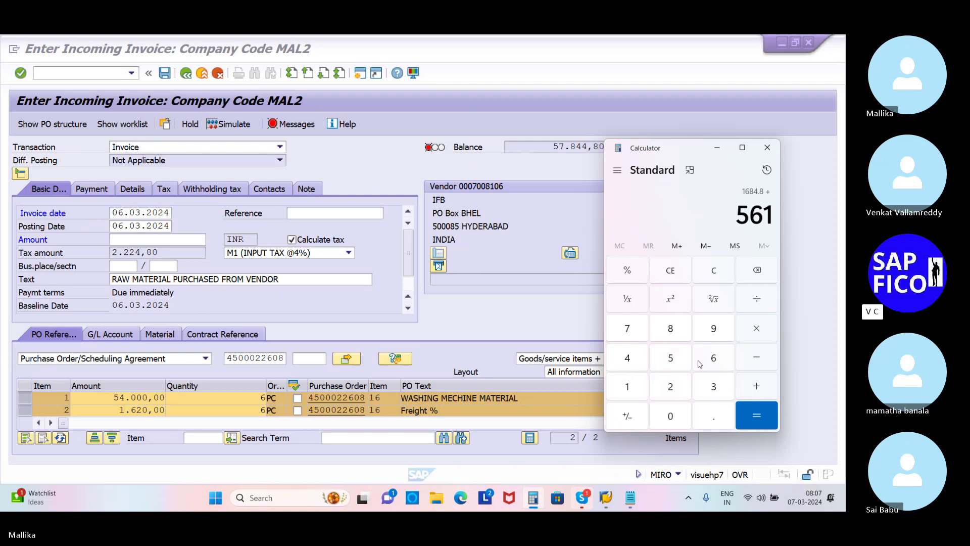
click(707, 363)
click(671, 411)
click(753, 415)
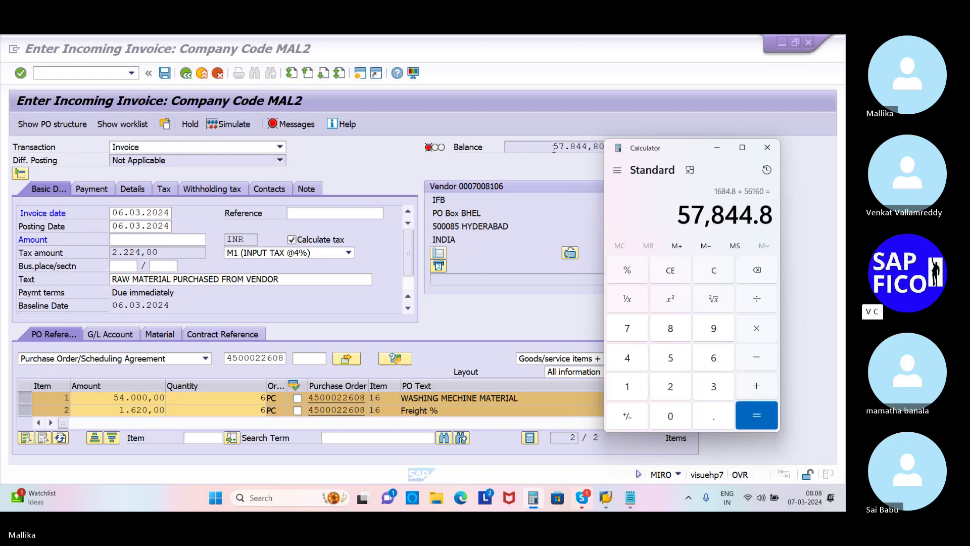
drag(705, 148, 741, 153)
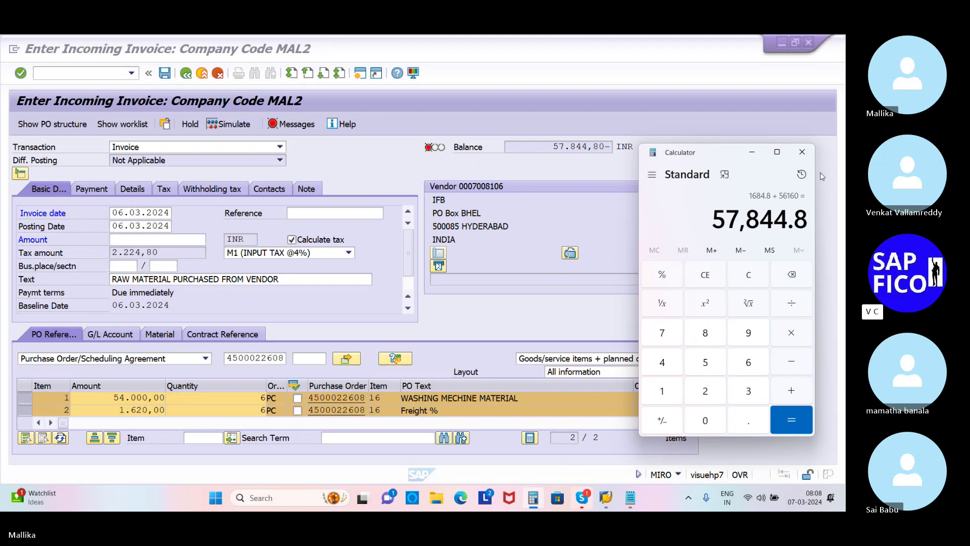
click(802, 155)
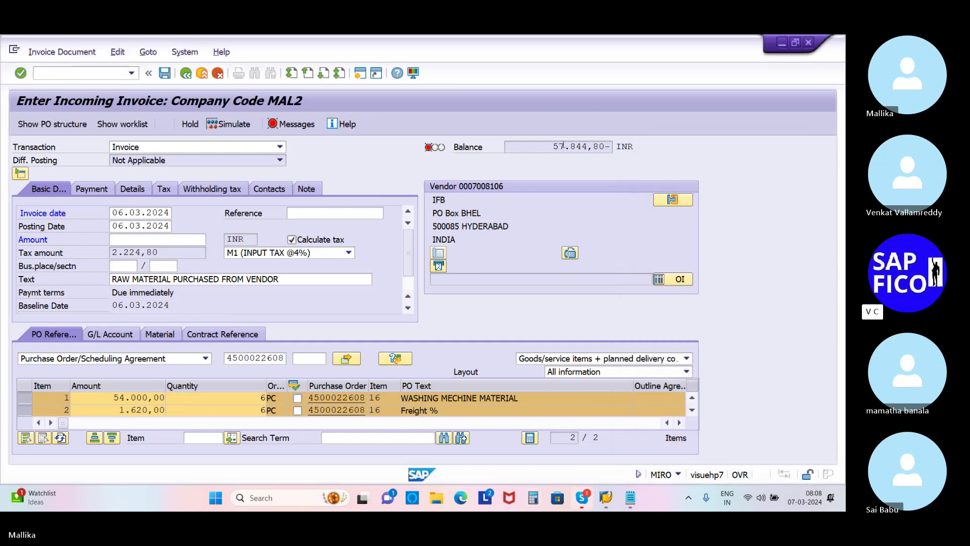
Copy the balance 57.844,80 into the invoice's Amount and confirm the entry.
drag(552, 147, 607, 145)
key(ctrl+c)
click(574, 157)
click(136, 240)
key(ctrl+v)
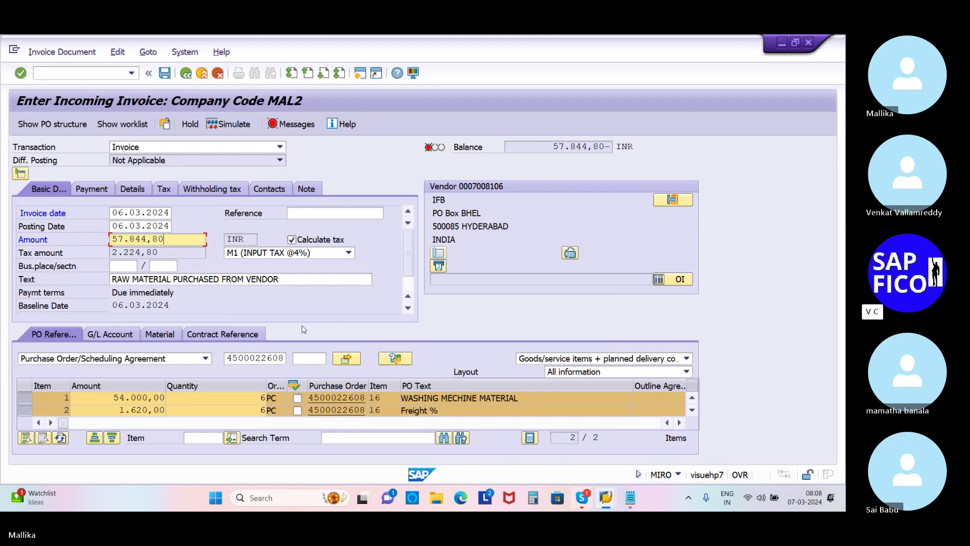
key(Return)
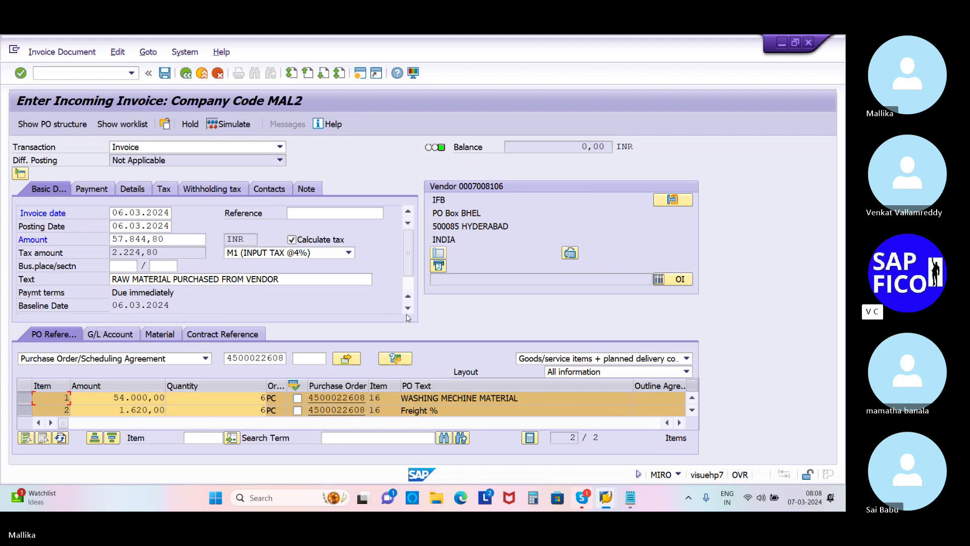
Simulate the incoming invoice and post it.
click(235, 126)
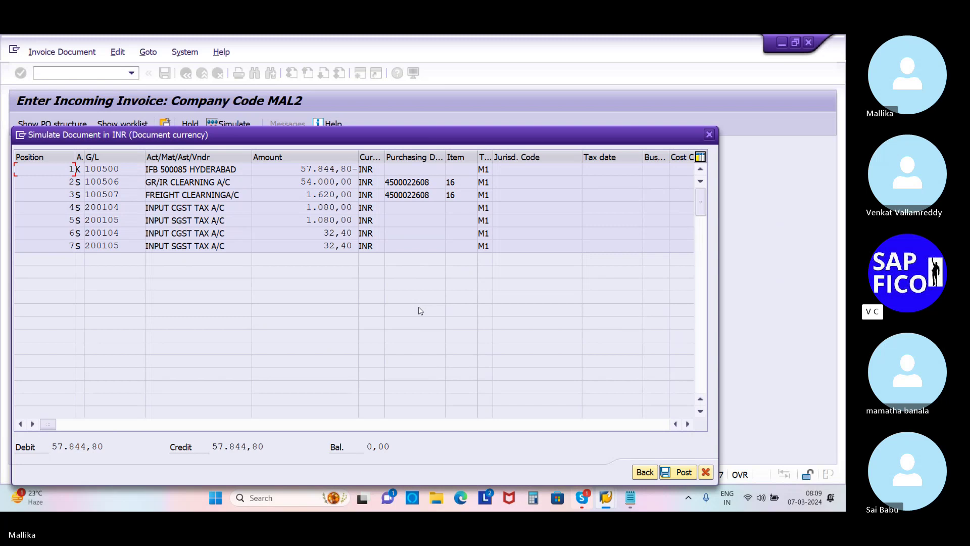
click(683, 472)
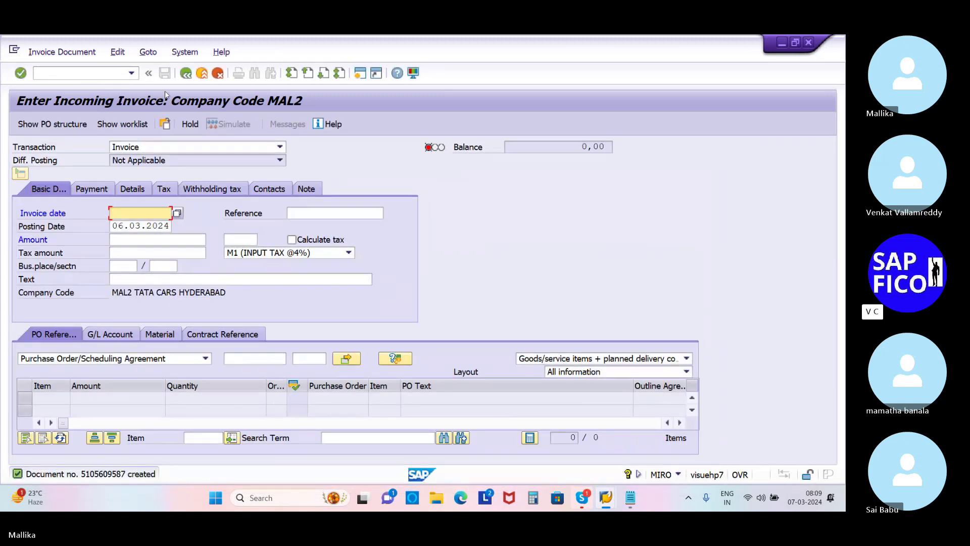
Open the FBL1N vendor line item display and list the vendor's open items for company code MAL2.
click(131, 73)
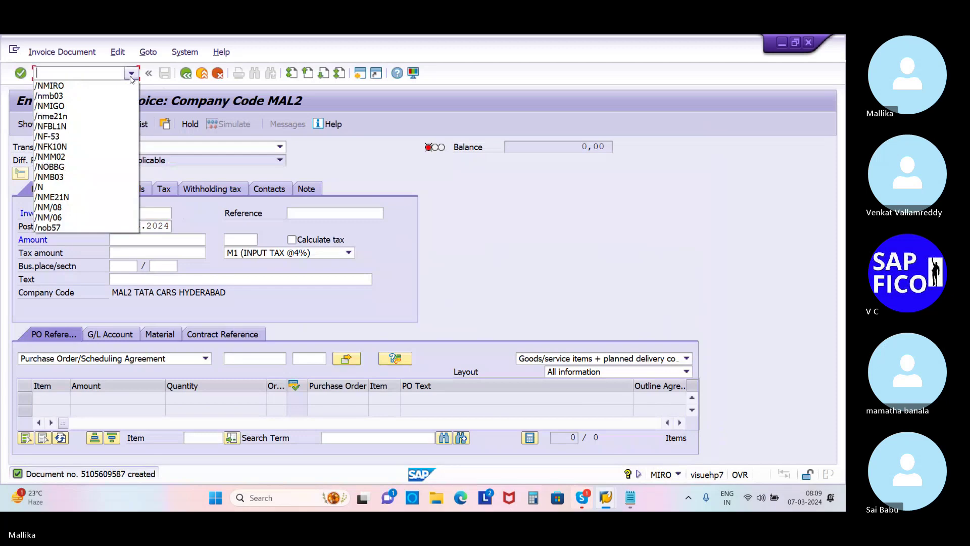
click(78, 132)
key(Return)
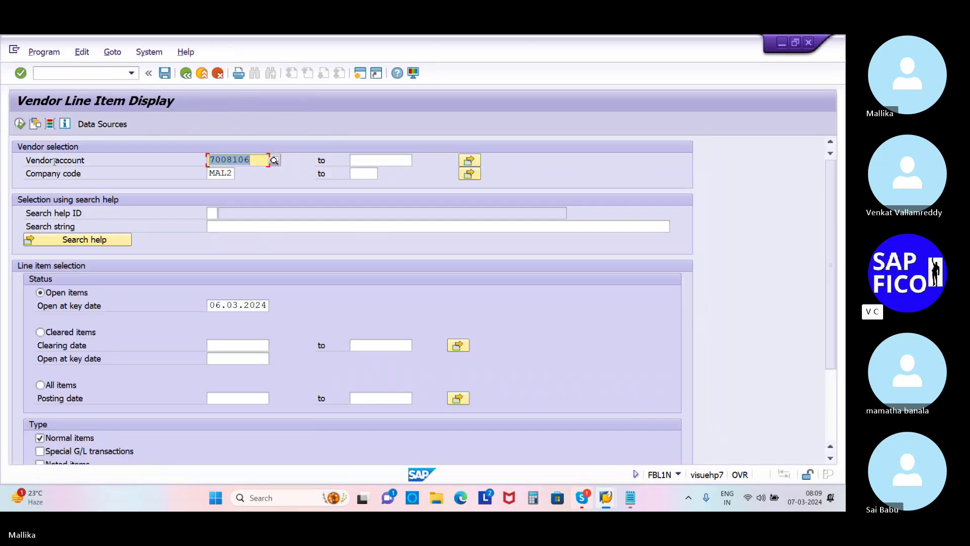
click(20, 124)
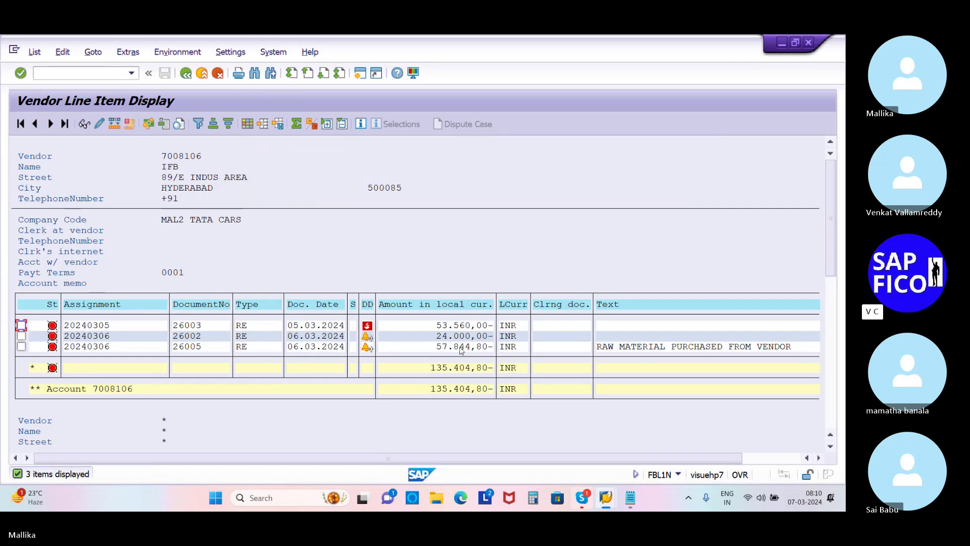
Open the 57.844,80 line item, check its payment amount, and display the complete accounting document.
double_click(461, 350)
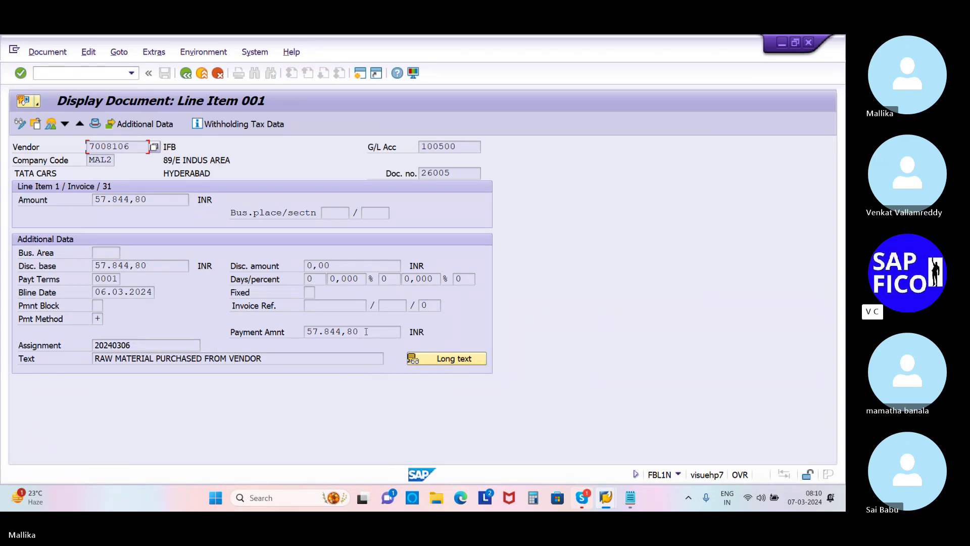
drag(366, 331, 277, 332)
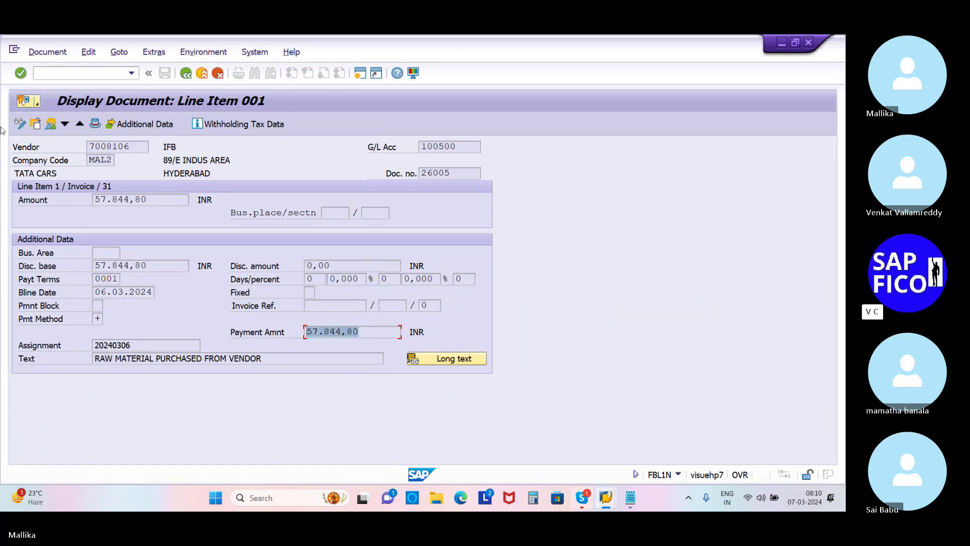
click(52, 126)
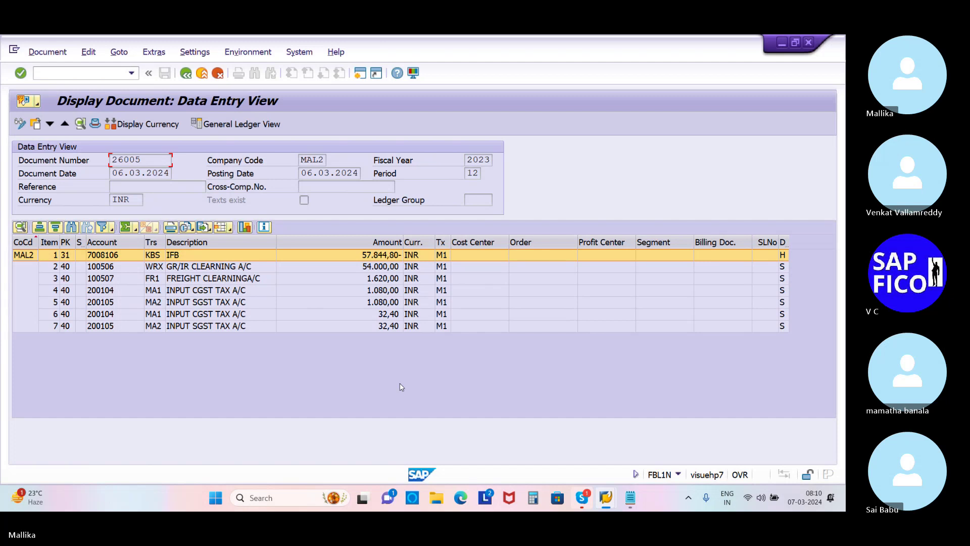
Open the F-53 outgoing payments transaction with /nf-53, after checking the vendor line amount in the document.
click(48, 75)
text(/nf-53)
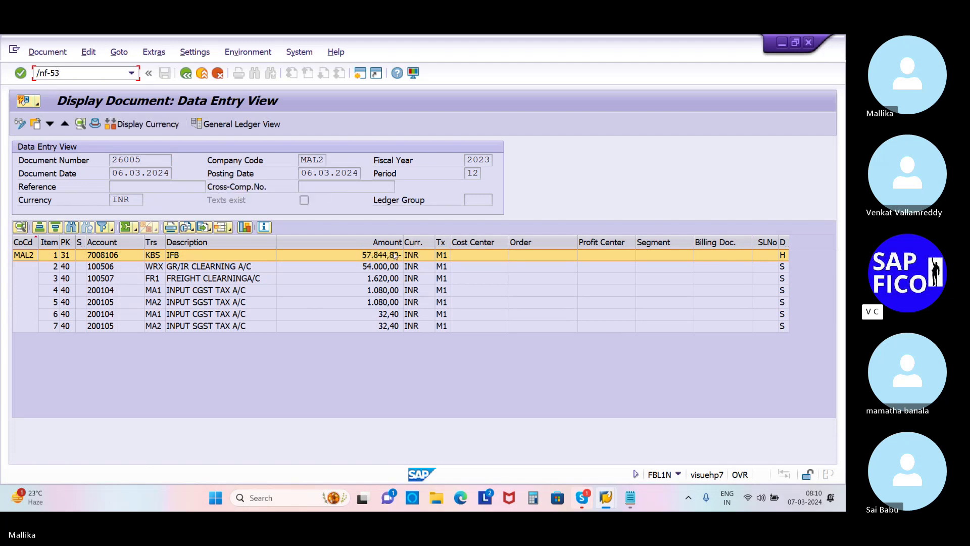
click(365, 257)
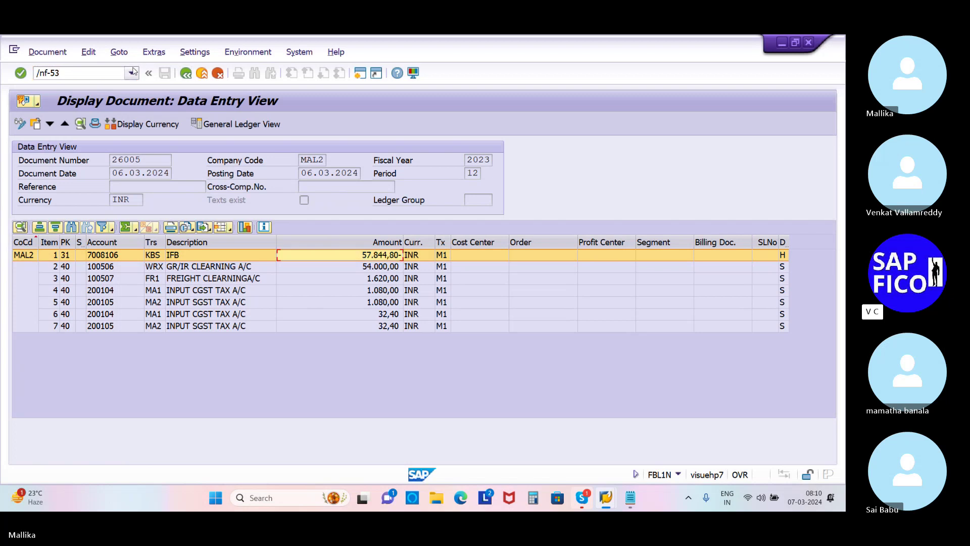
click(71, 75)
key(Return)
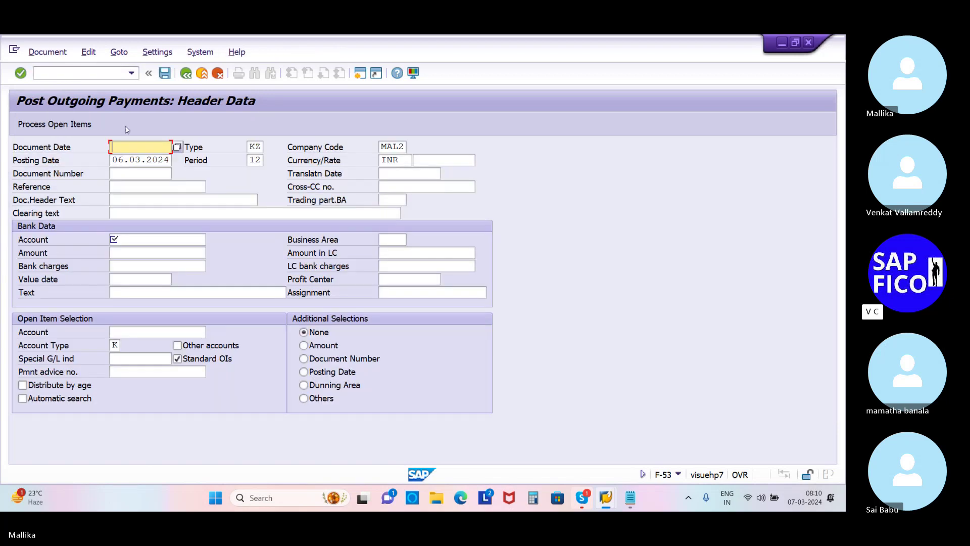
Set the payment's document date to 06.03.2024 and enter VENDOR CLEARING as both the clearing text and document header text.
key(Down)
click(128, 155)
click(126, 213)
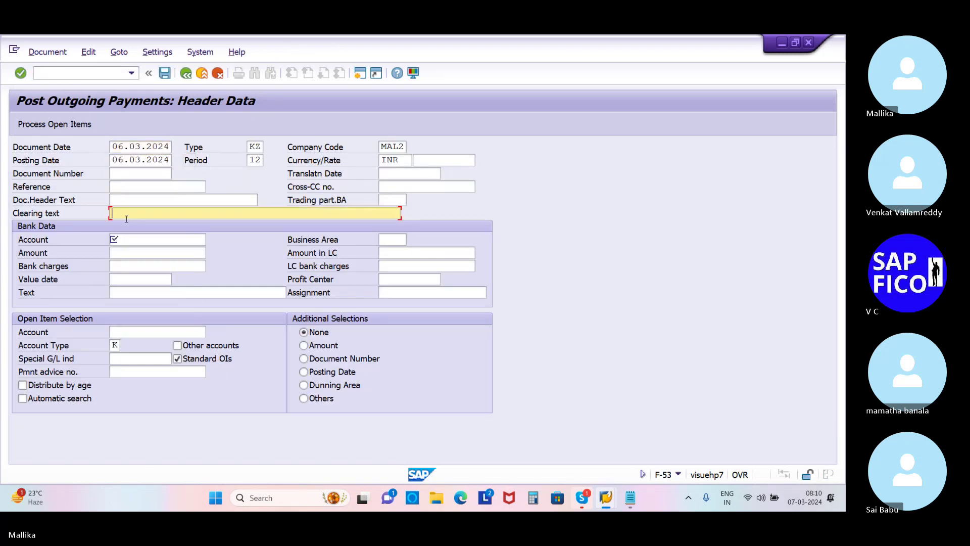
key(Down)
click(130, 223)
click(122, 201)
key(Down)
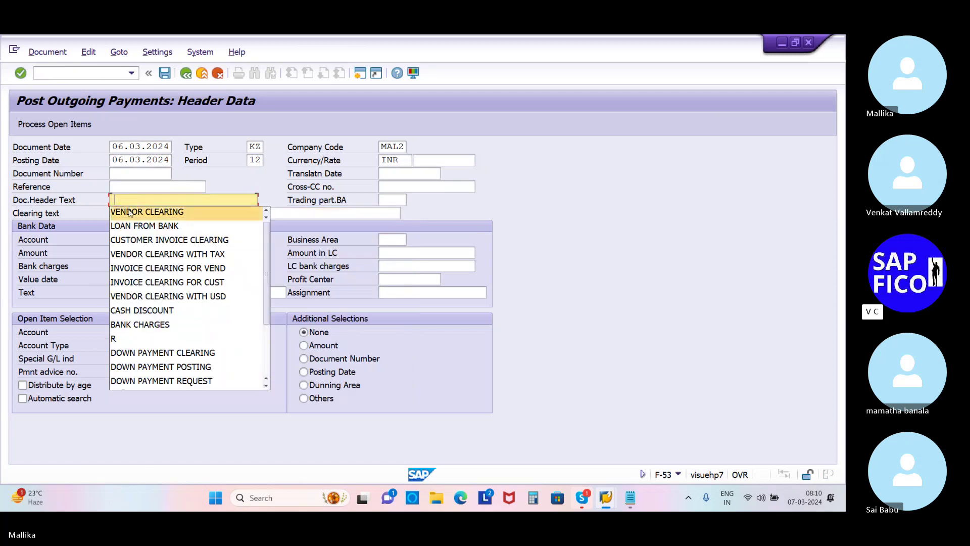
click(130, 213)
Fill in the bank data with the HDFC bank G/L account, amount 57.844,80 and text VENDOR CLEARING.
click(127, 237)
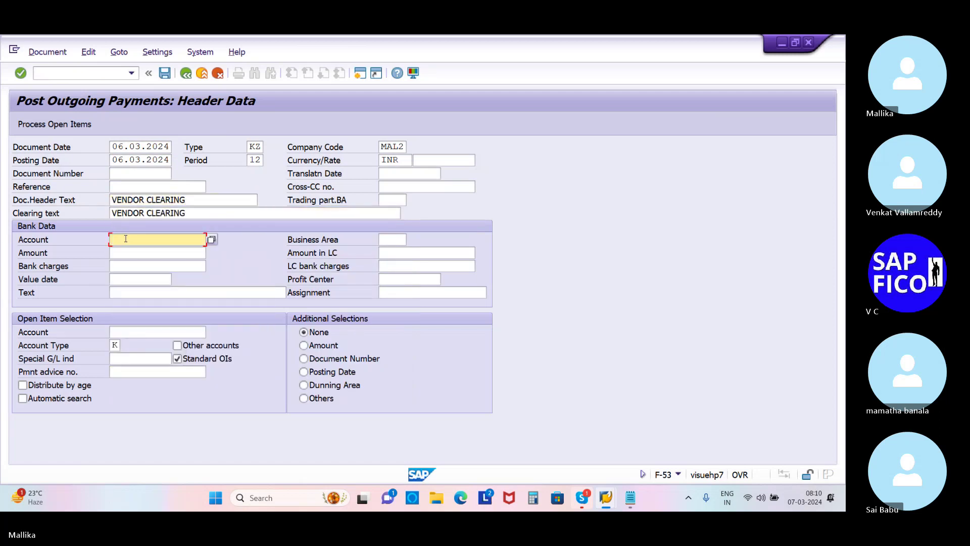
key(Down)
click(126, 252)
click(126, 253)
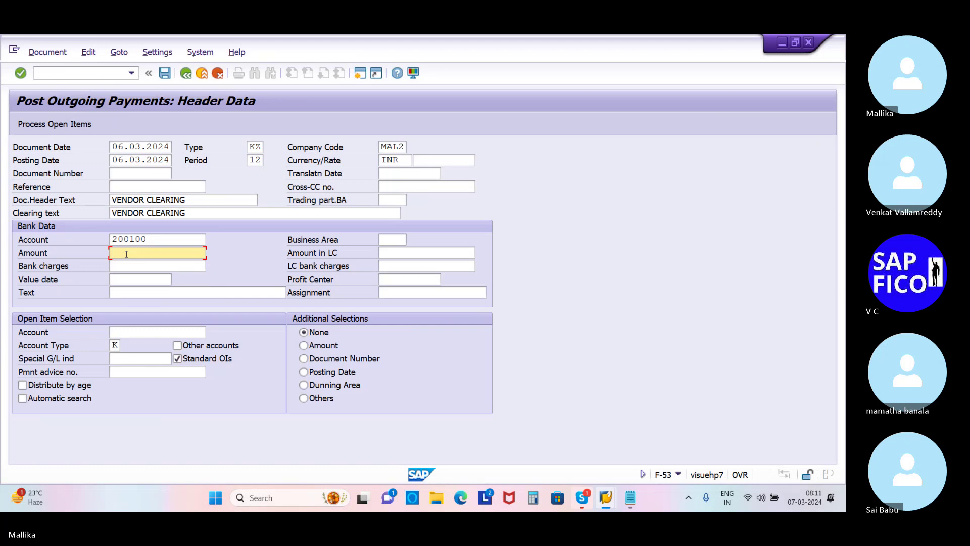
key(Down)
click(138, 261)
click(126, 292)
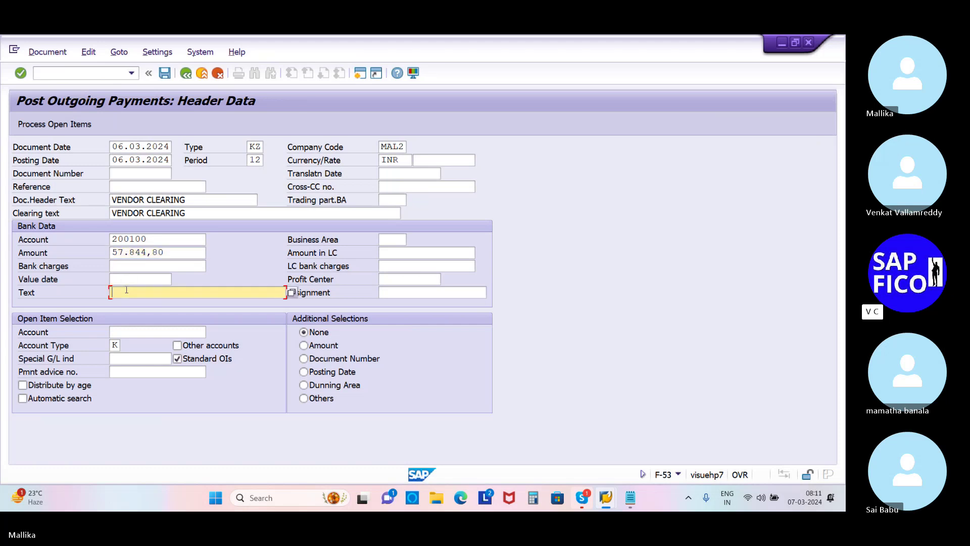
key(Down)
click(178, 95)
Load the open items for the vendor's account and deactivate the 53.560,00 and 24.000,00 items.
click(133, 332)
key(Down)
click(132, 345)
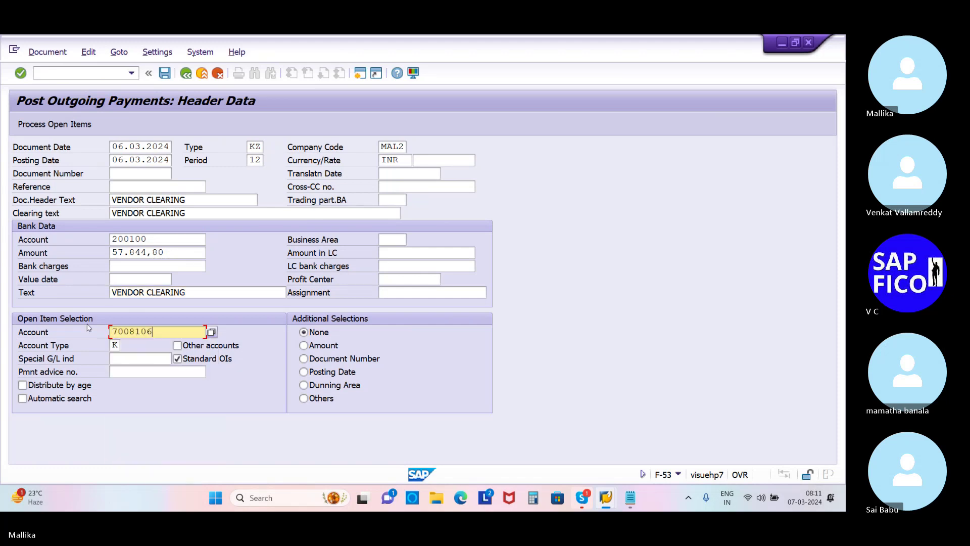
click(52, 125)
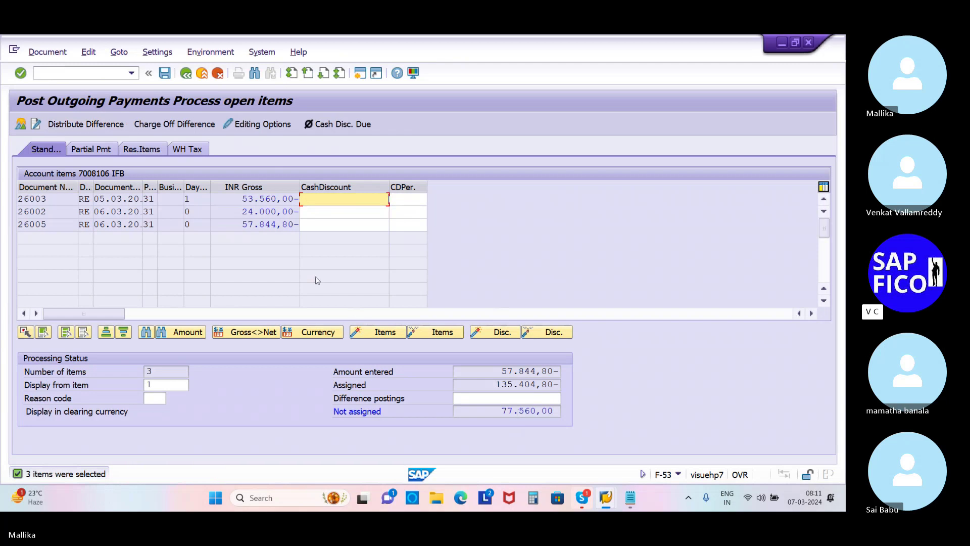
double_click(264, 199)
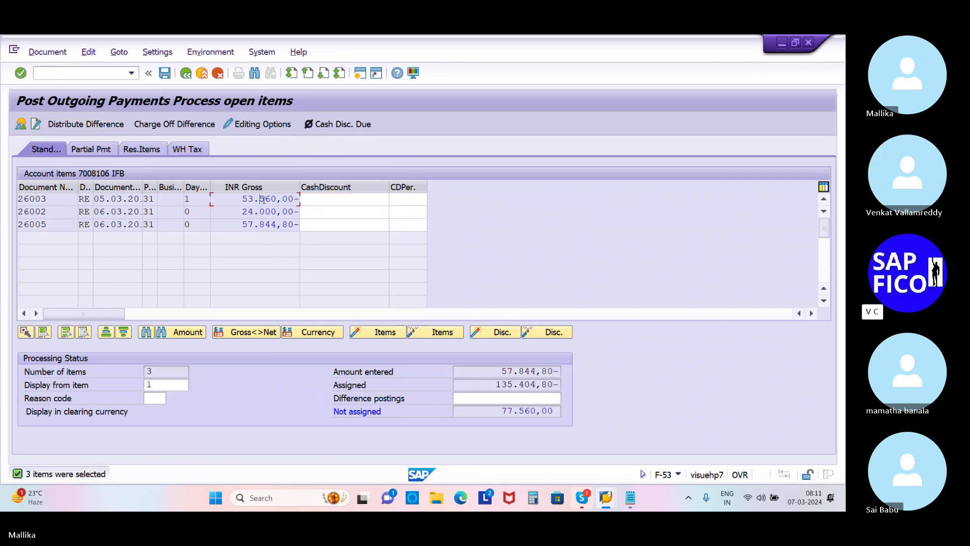
double_click(267, 212)
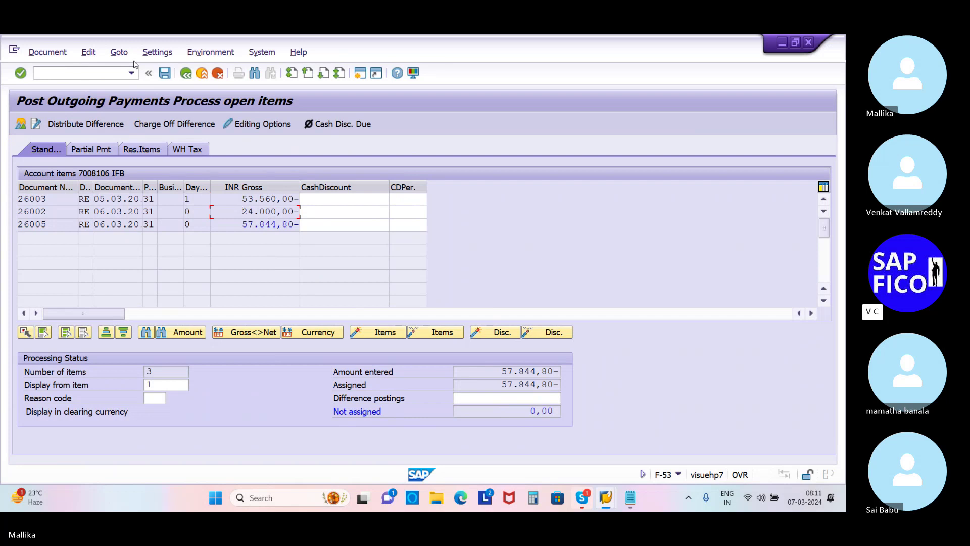
Simulate the outgoing payment document and post it.
click(47, 52)
click(146, 81)
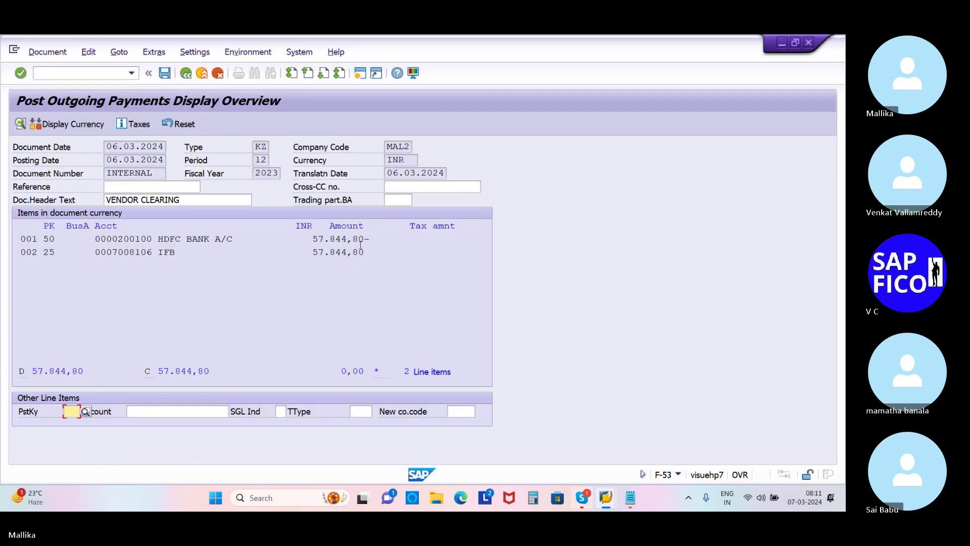
click(165, 74)
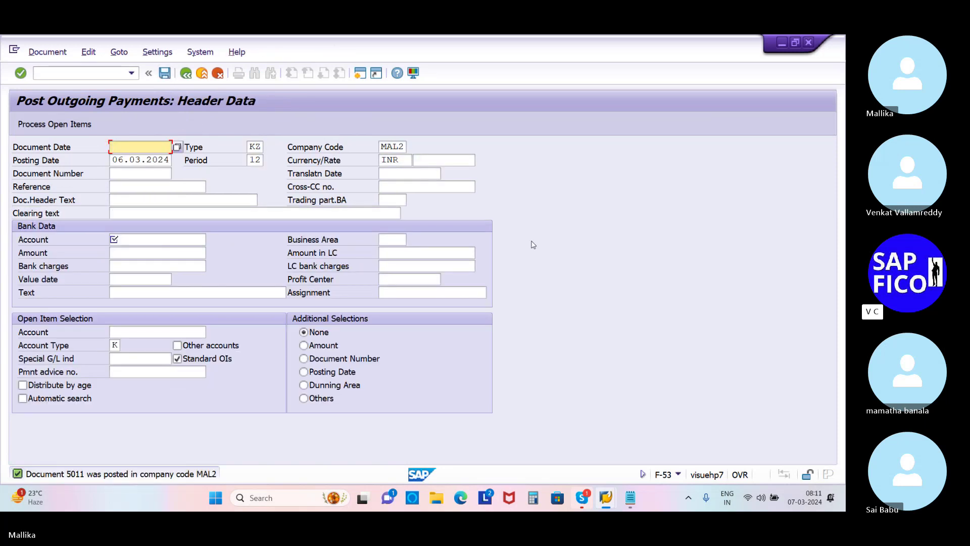
Open the FBL1N vendor line item display and list the vendor's cleared items for company code MAL2.
click(131, 73)
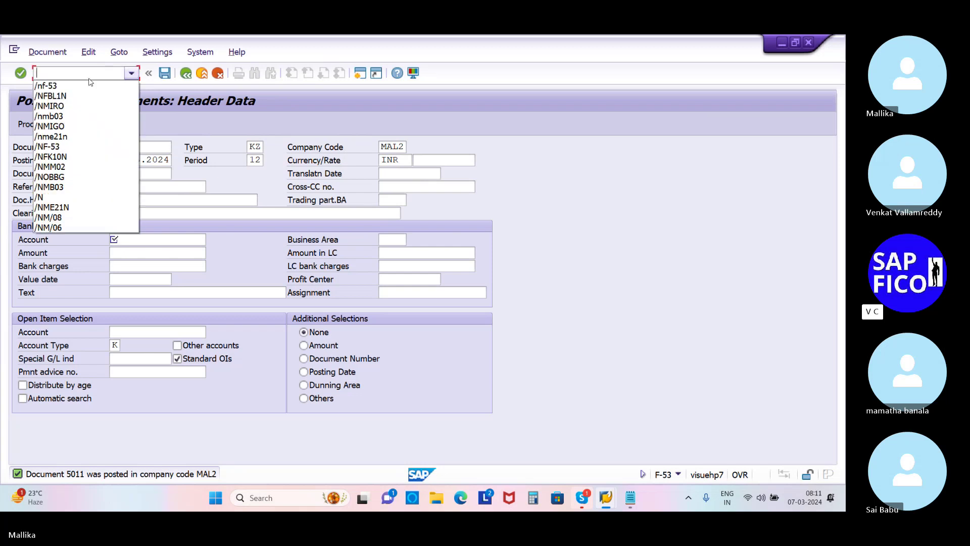
click(85, 94)
key(Return)
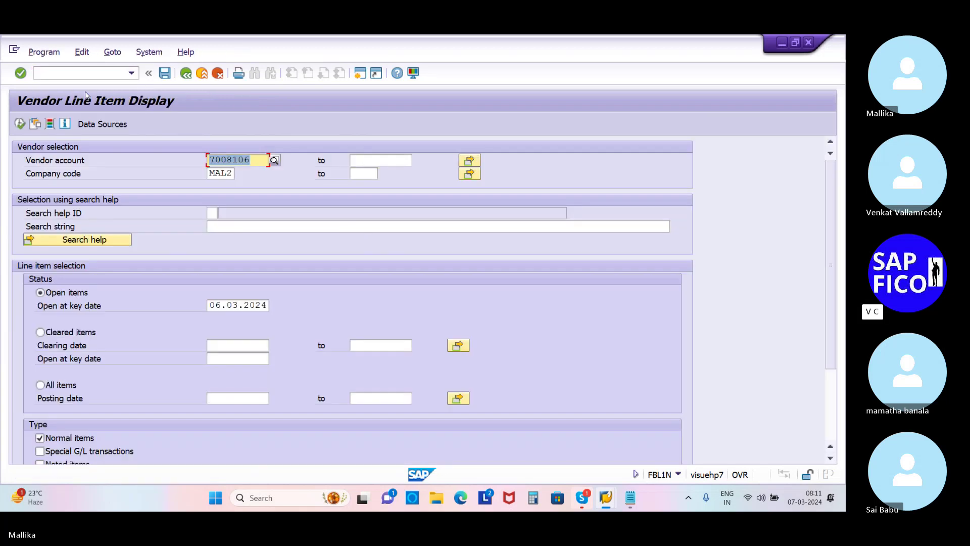
click(40, 332)
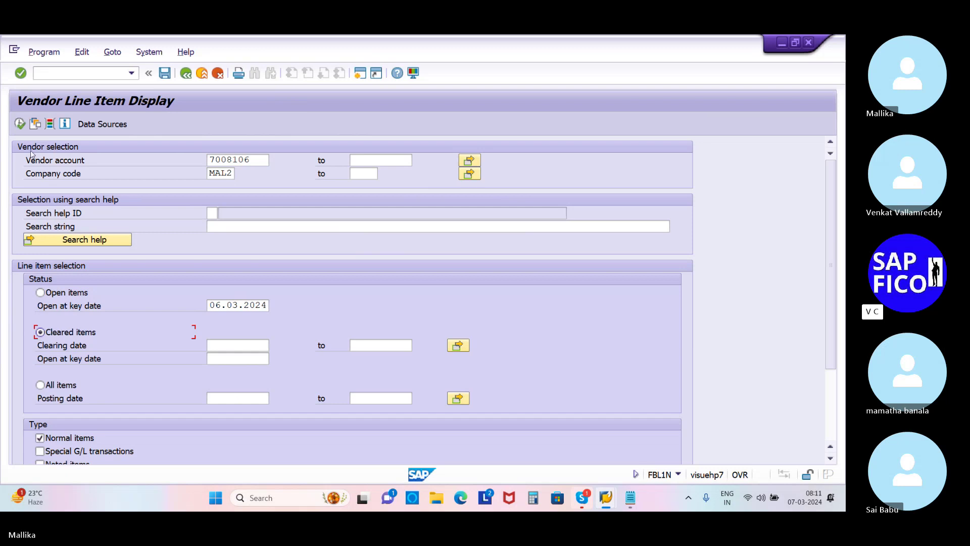
click(20, 124)
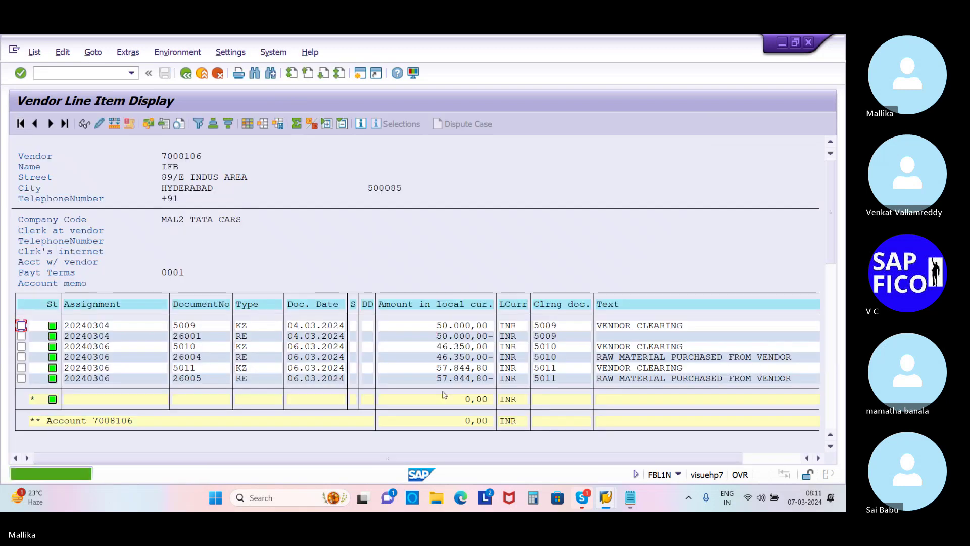